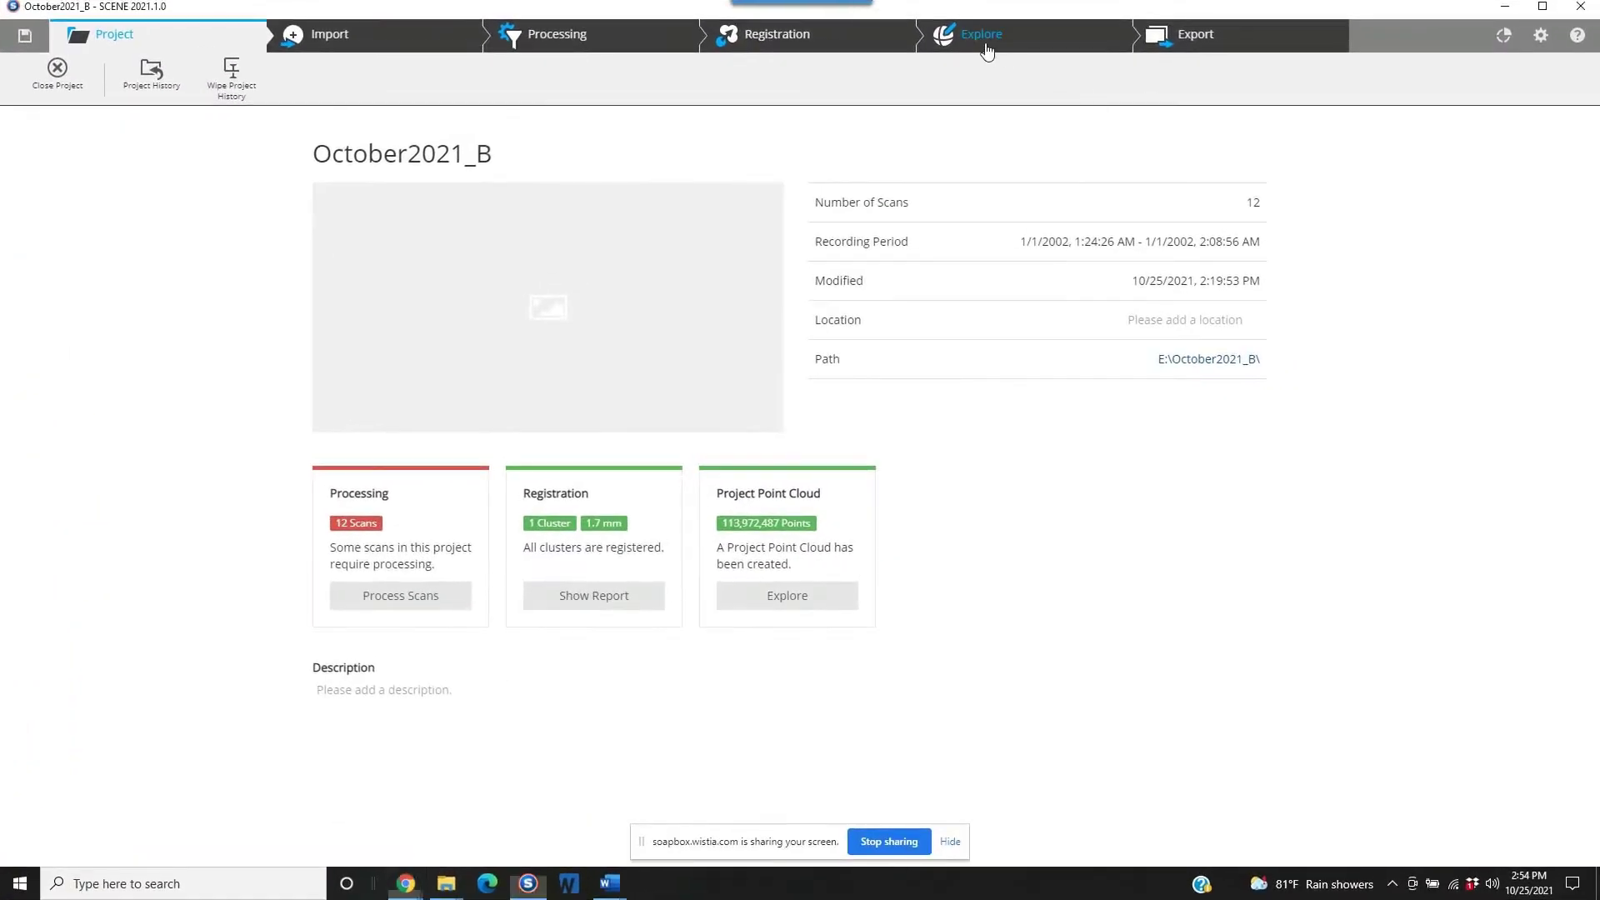
# - Open the October2021_B point cloud in Explore and orbit it to an oblique view
pyautogui.click(1007, 52)
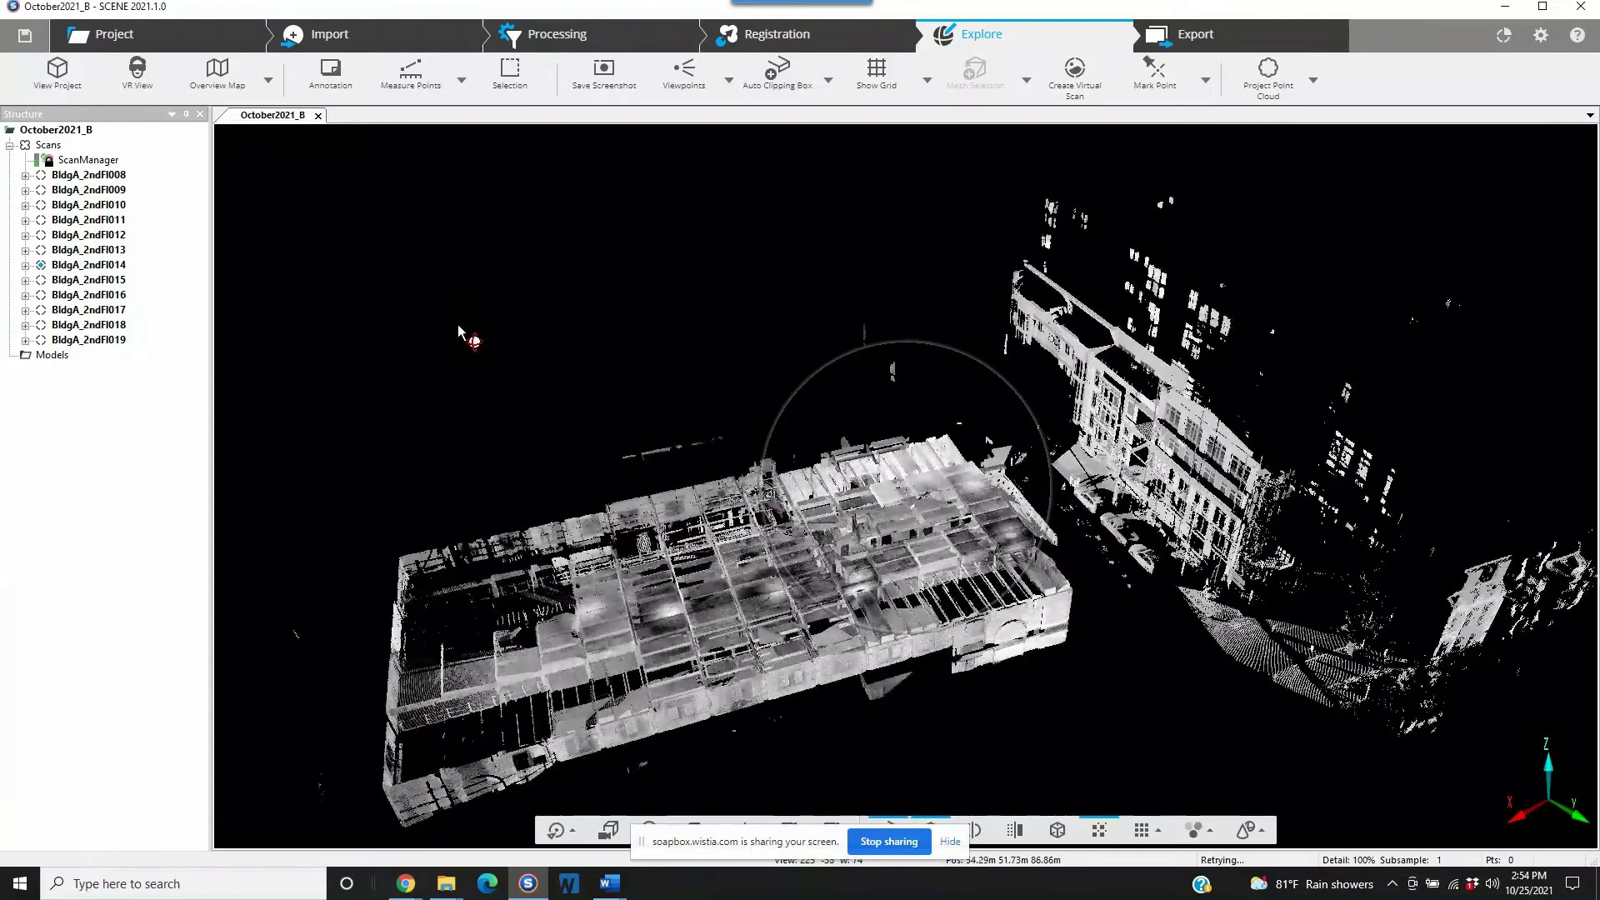
pyautogui.moveTo(442, 301)
pyautogui.mouseDown()
pyautogui.moveTo(444, 350)
pyautogui.moveTo(445, 333)
pyautogui.mouseUp()
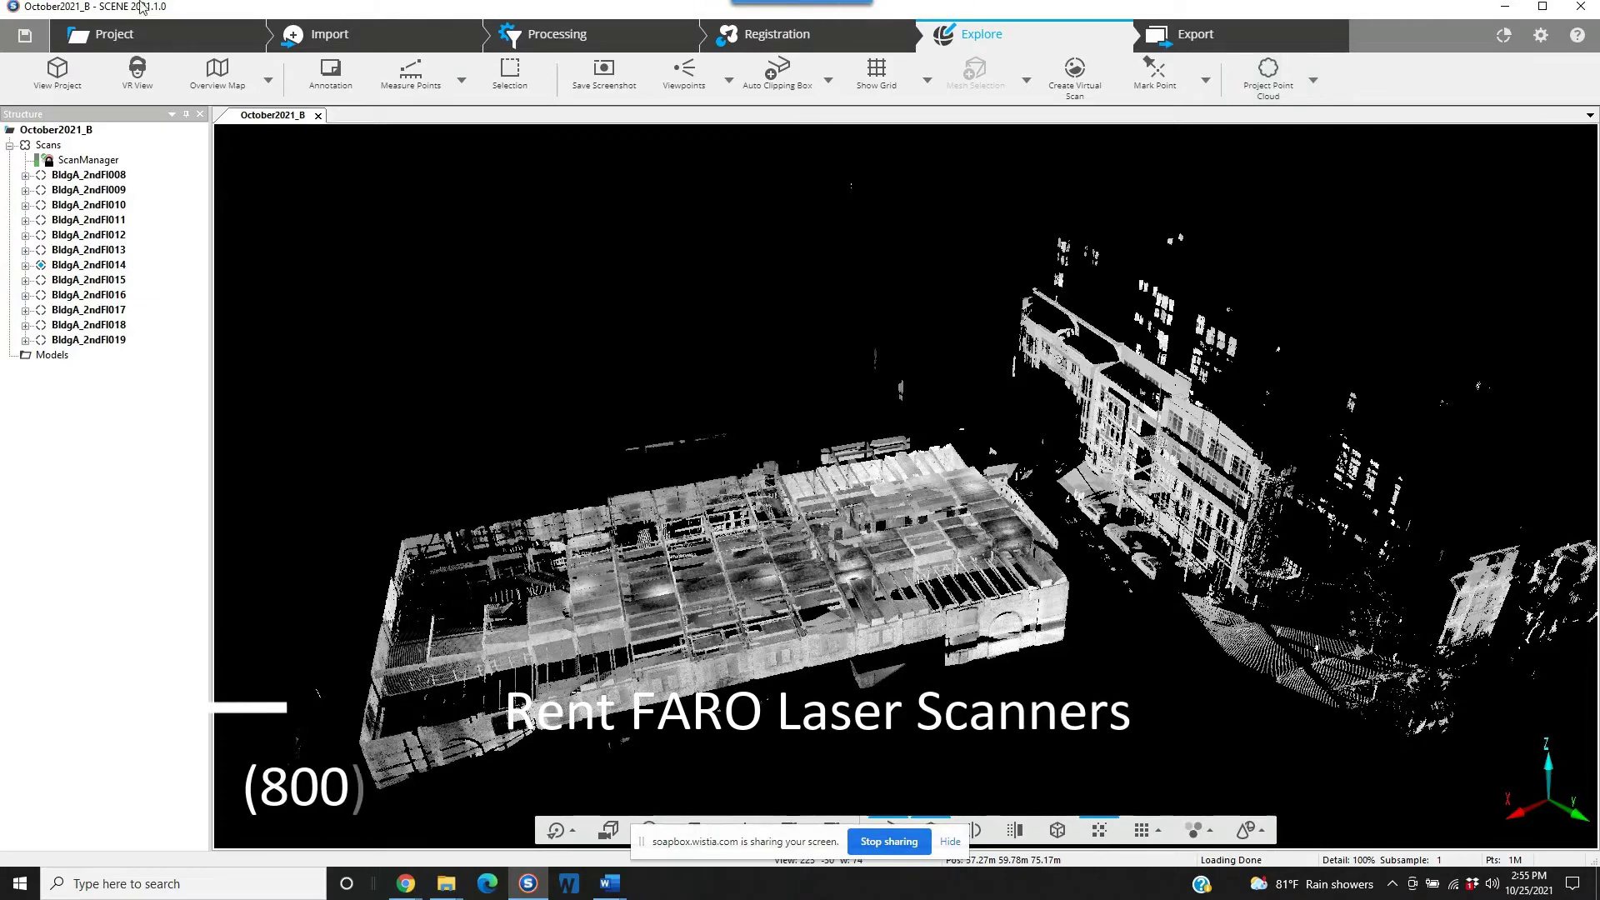
# - Review the Scans group's View options, then check the Project Point Cloud options
pyautogui.click(56, 147)
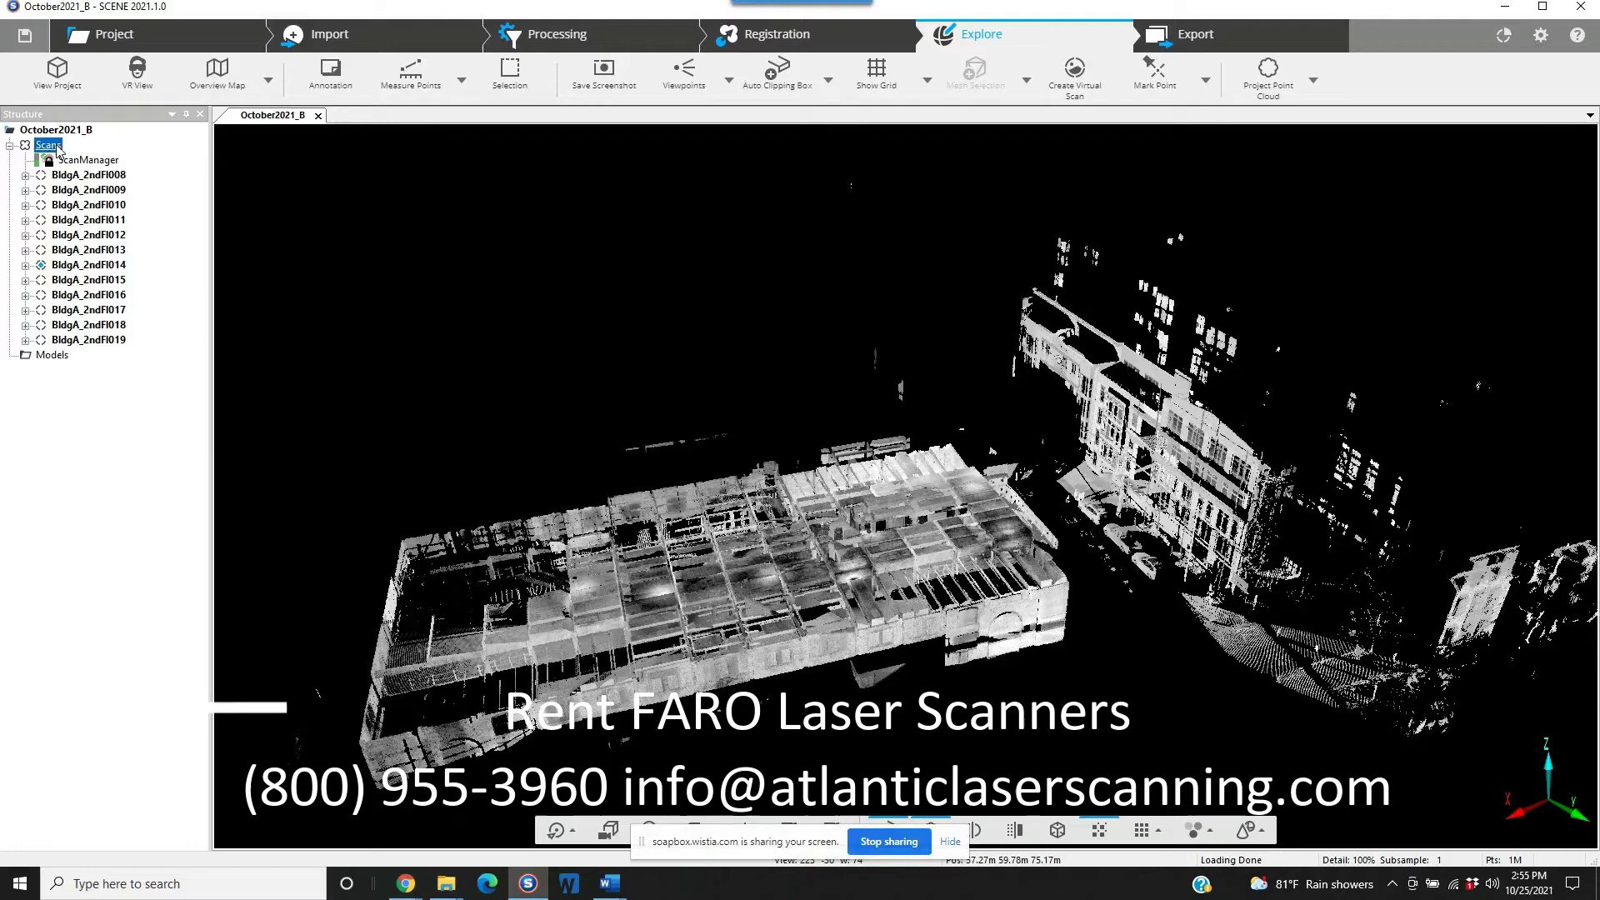
pyautogui.rightClick(62, 149)
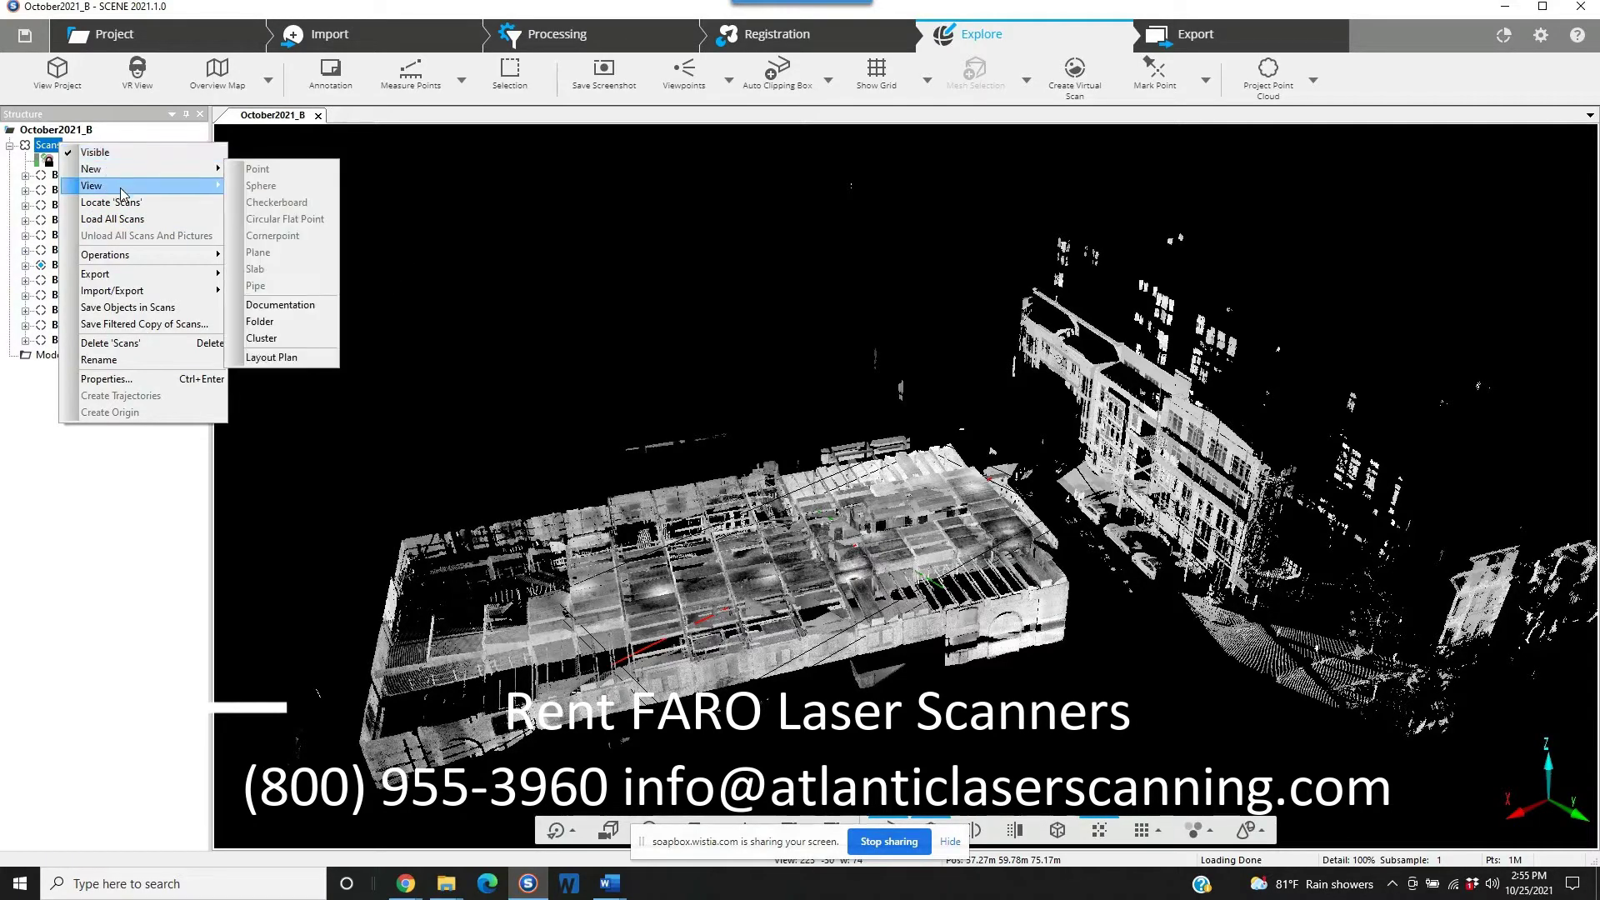
pyautogui.moveTo(123, 187)
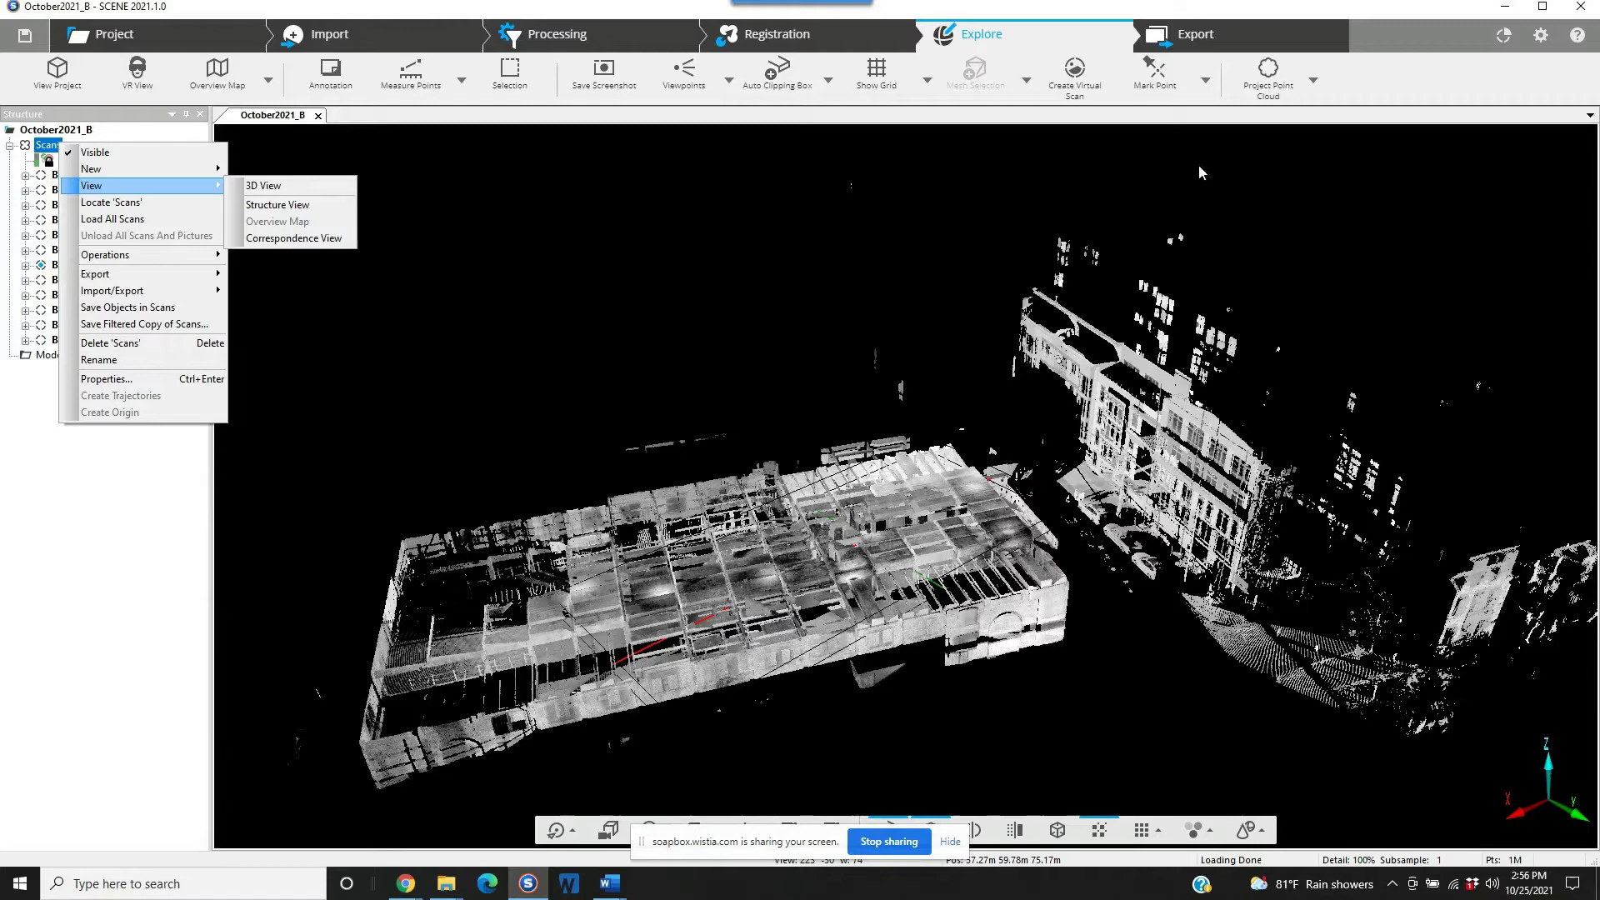
pyautogui.click(876, 219)
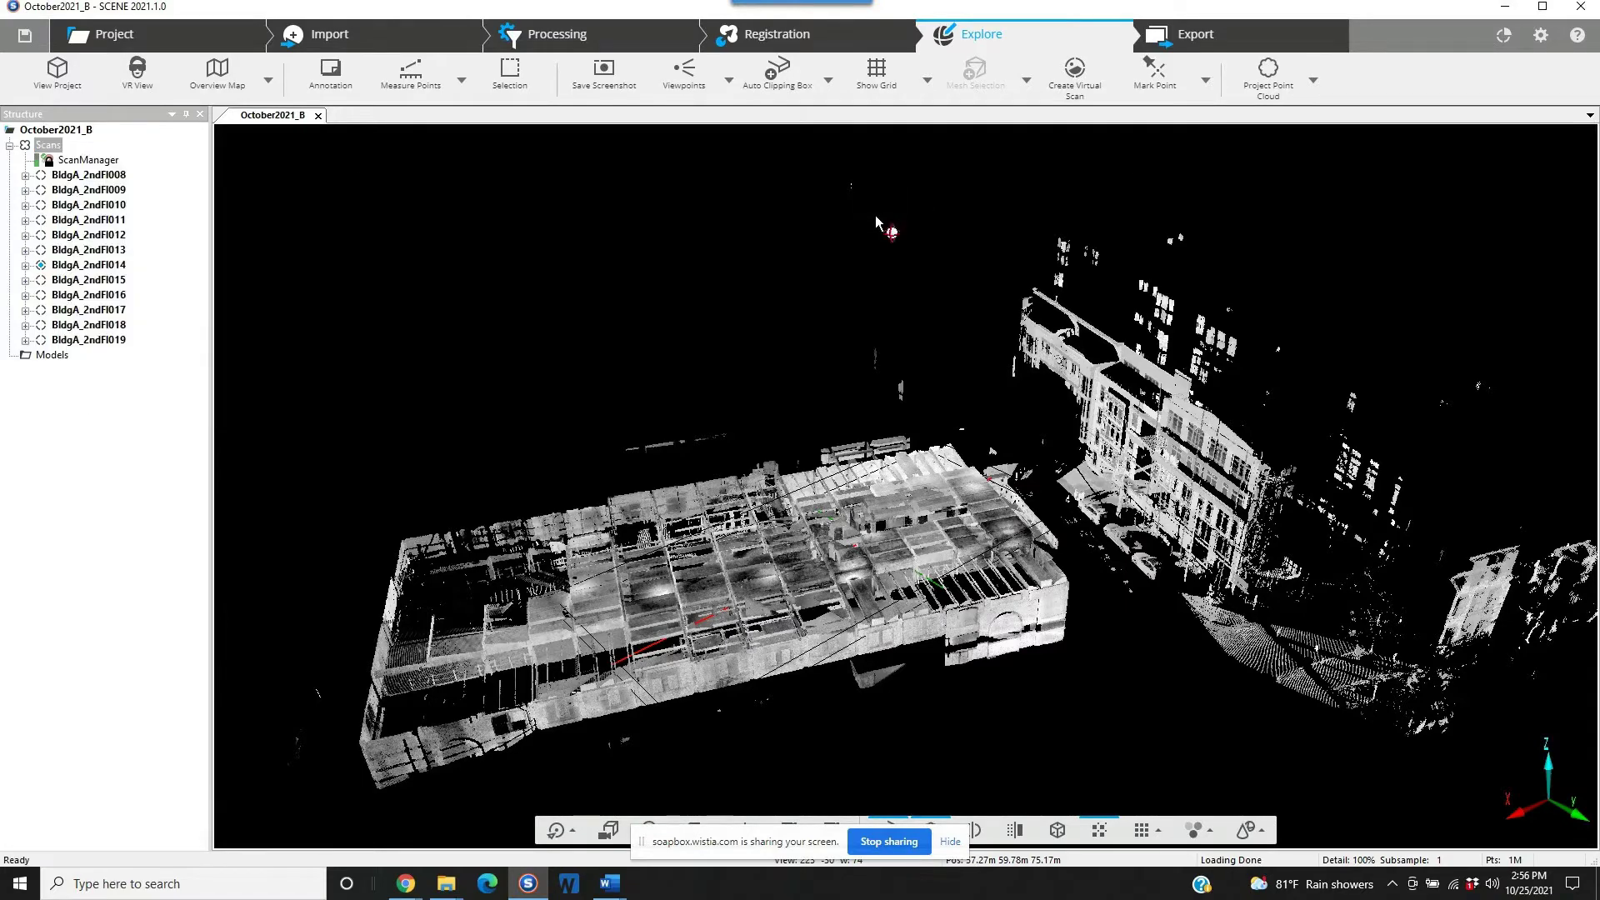
pyautogui.click(1312, 80)
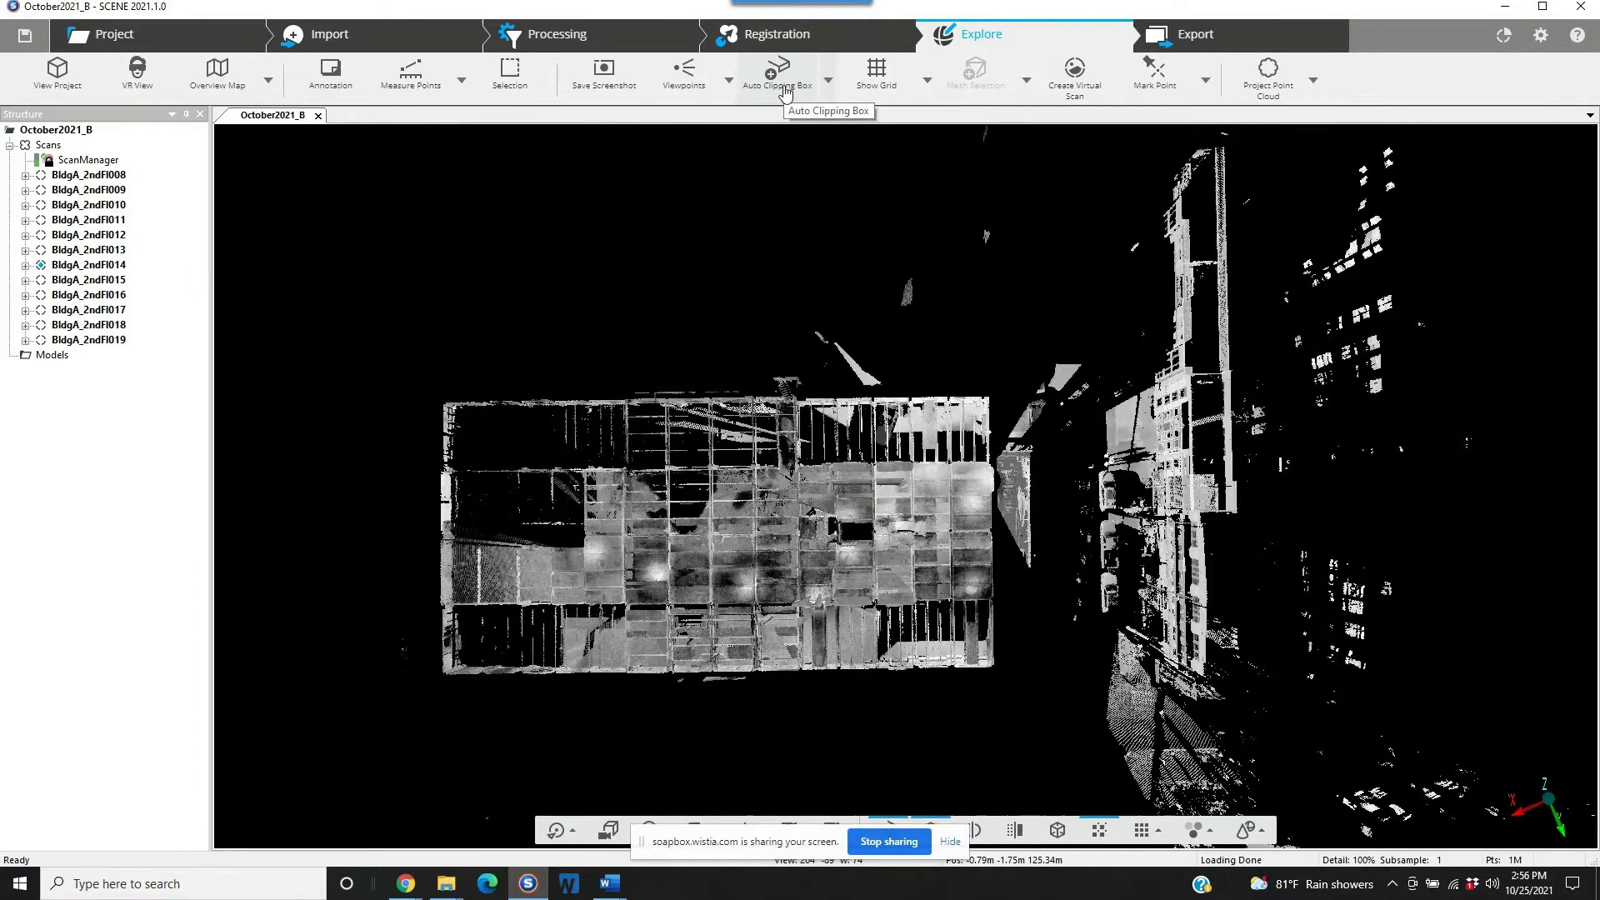
# - Add an Auto Clipping Box around the point cloud and inspect it from several angles
pyautogui.click(784, 85)
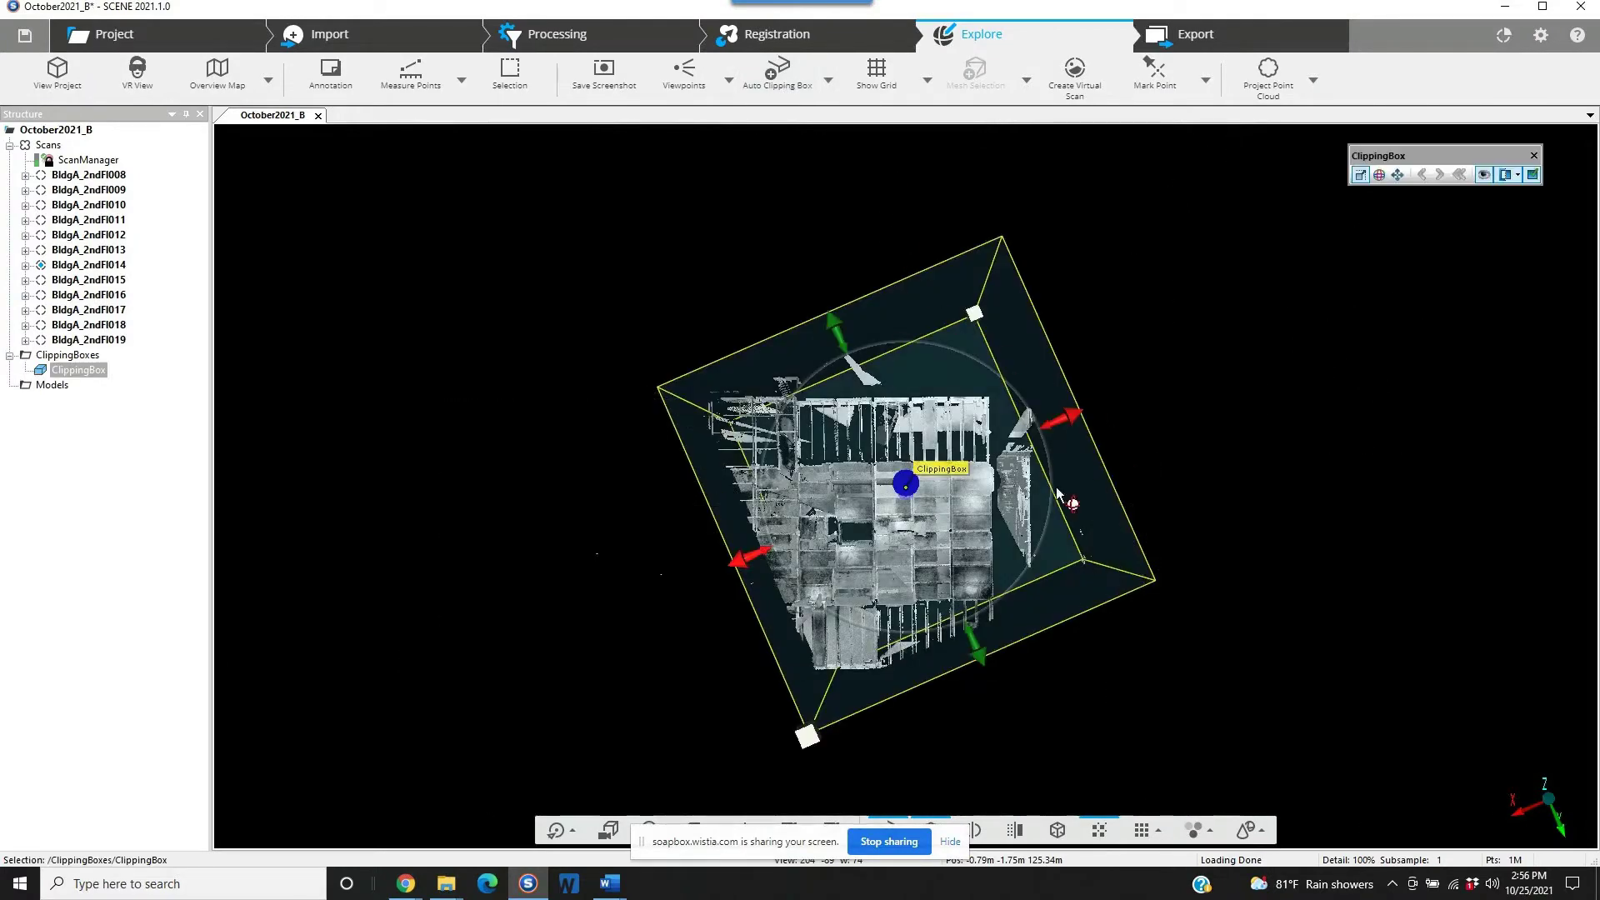
pyautogui.scroll(5, 992, 492)
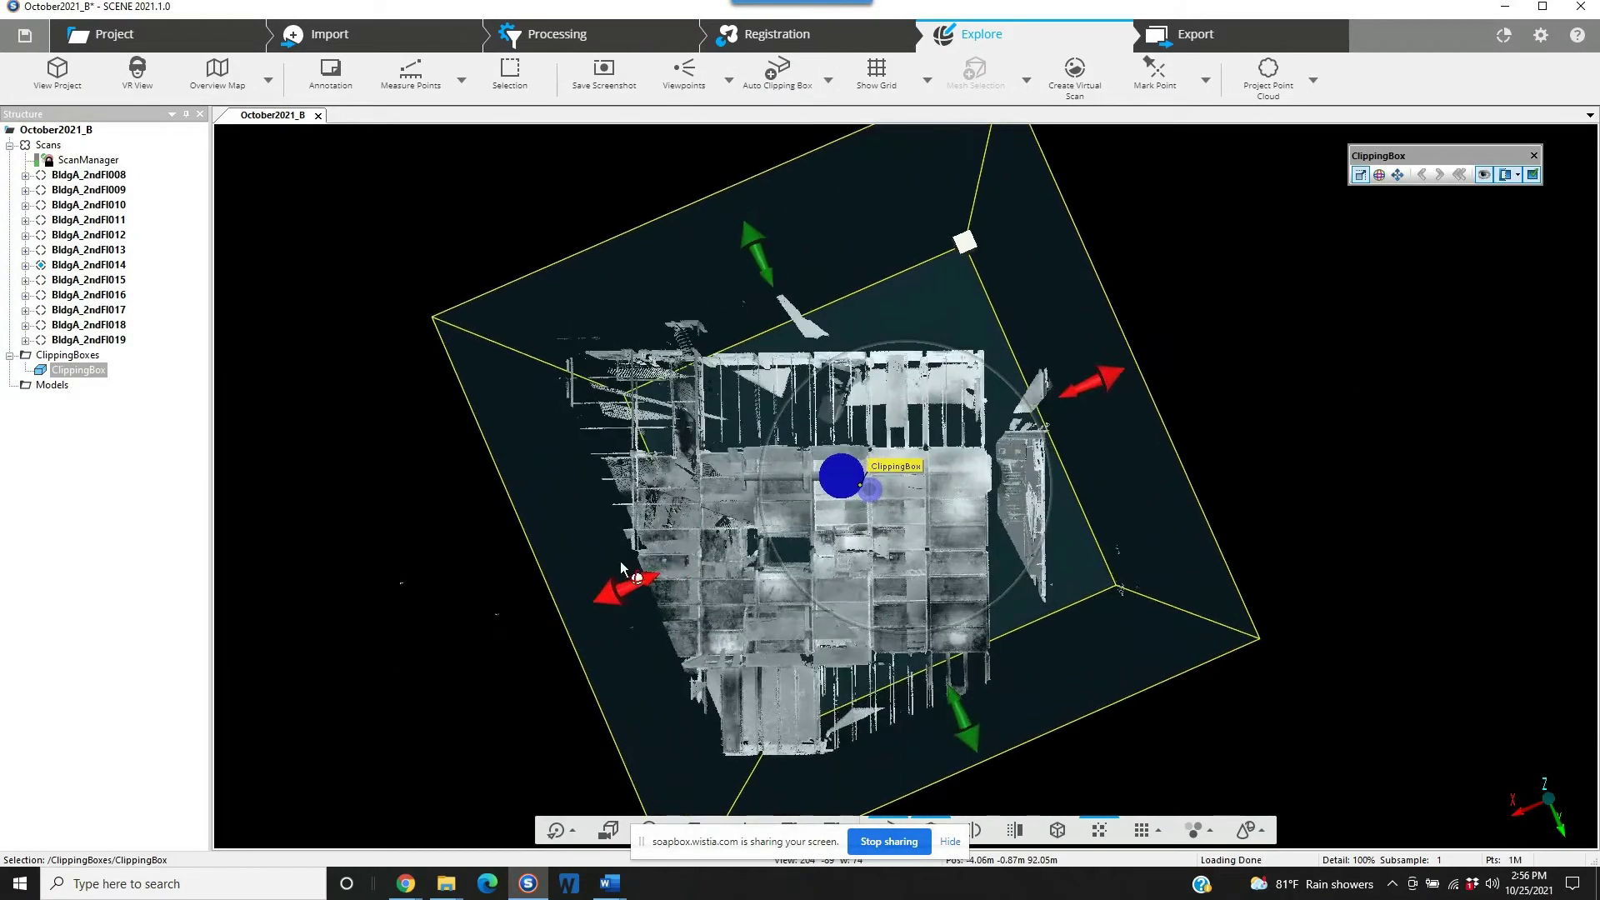
pyautogui.moveTo(1378, 608); pyautogui.dragTo(1369, 521)
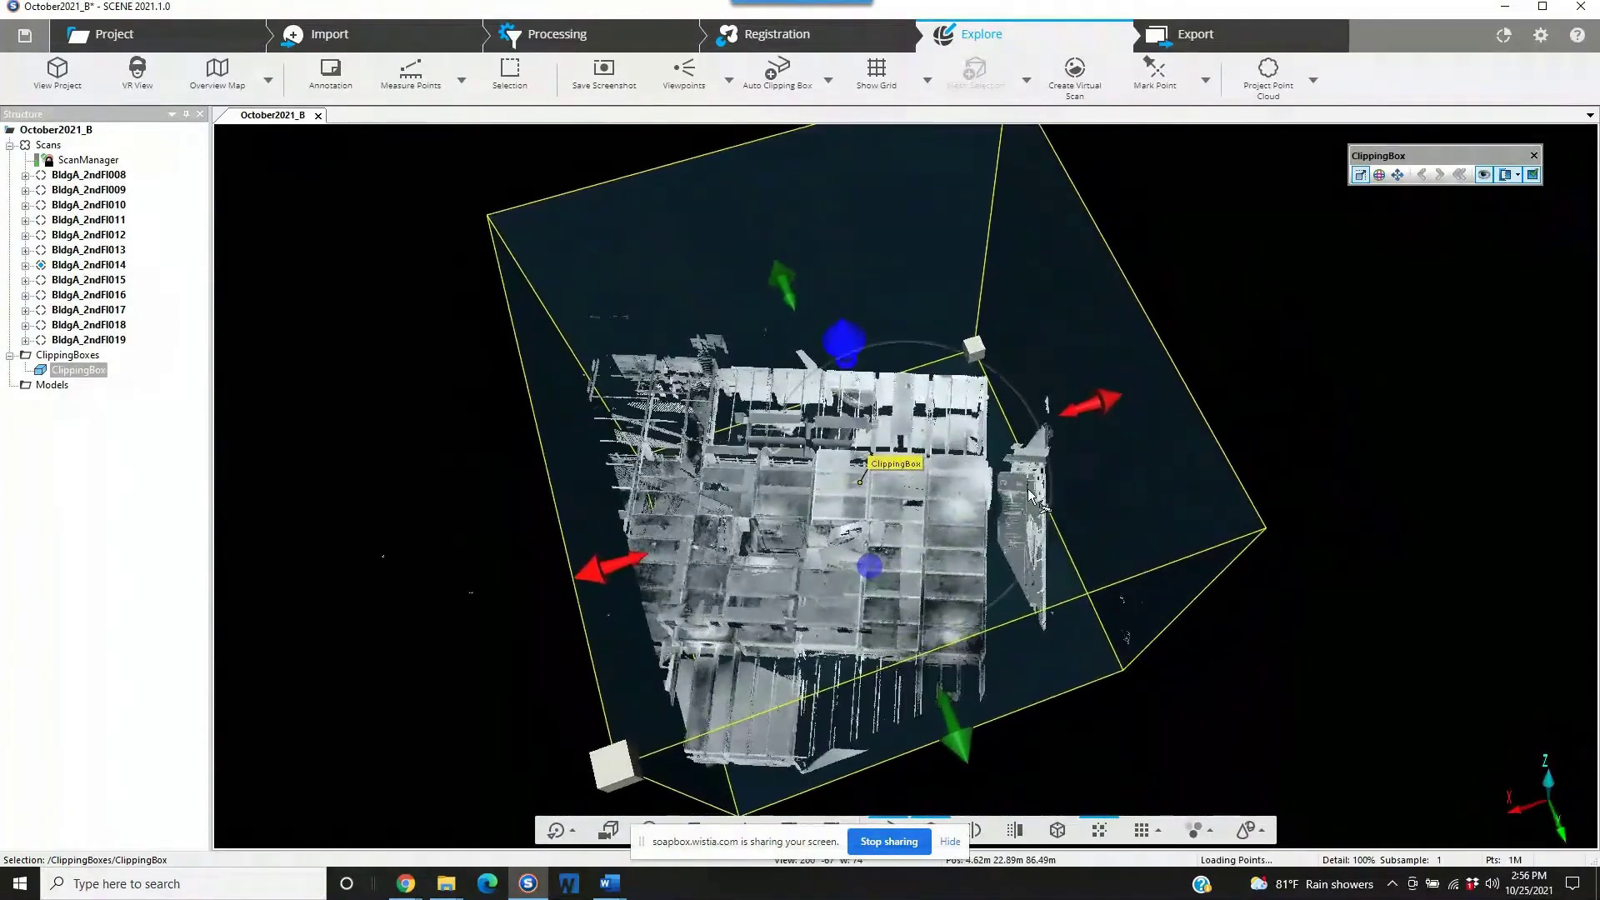
pyautogui.scroll(-5, 1058, 488)
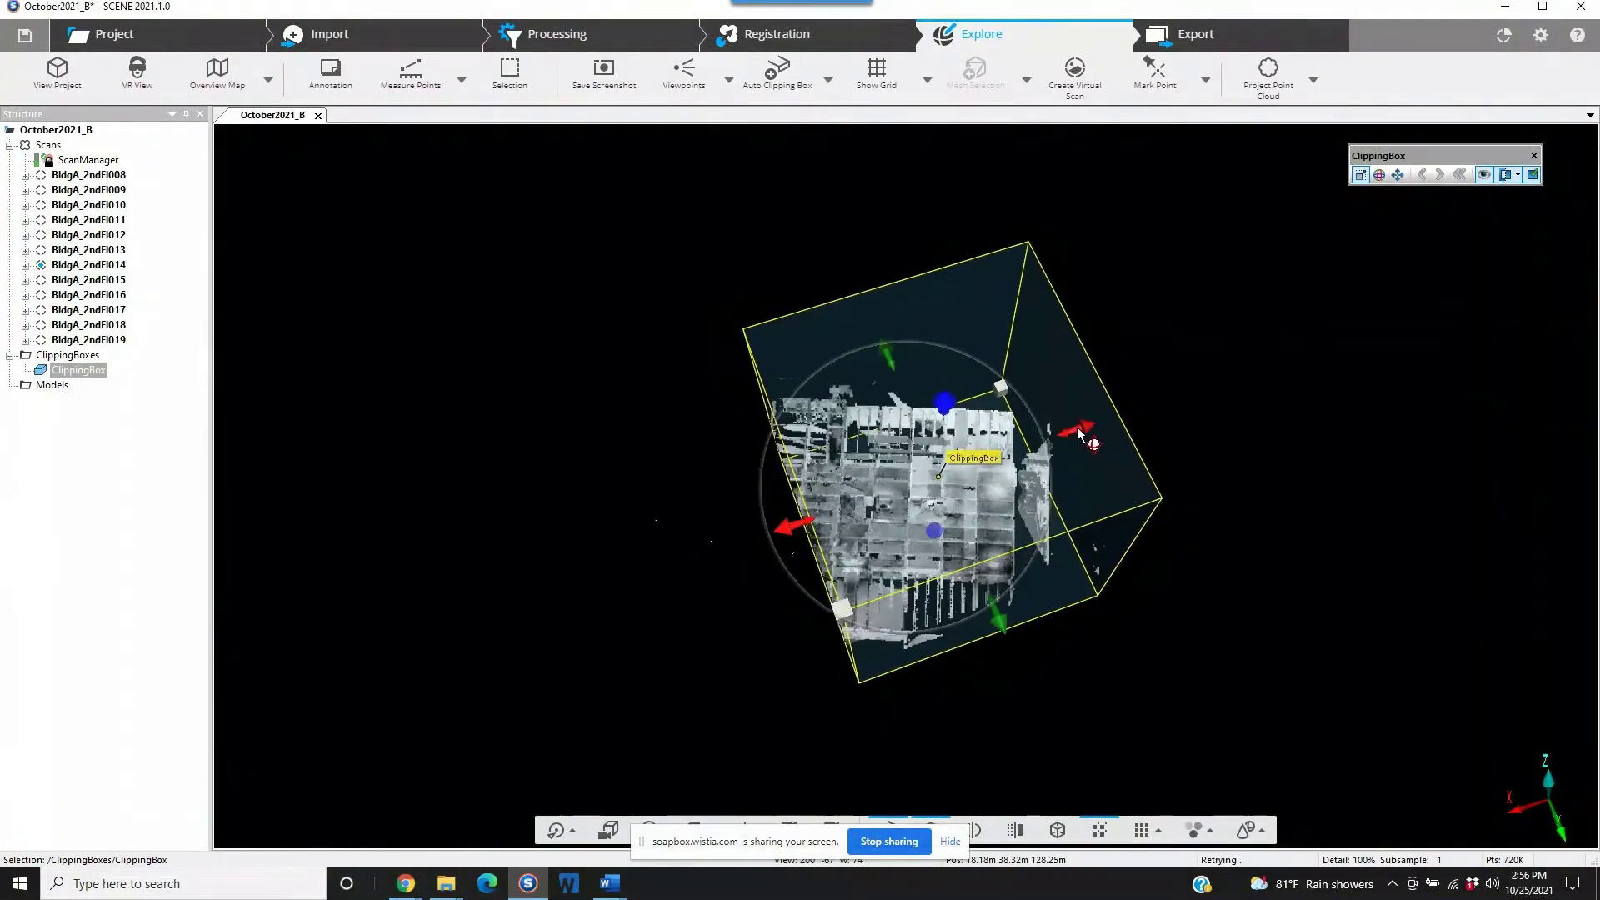
pyautogui.moveTo(1078, 431); pyautogui.dragTo(672, 503)
pyautogui.scroll(3, 421, 597)
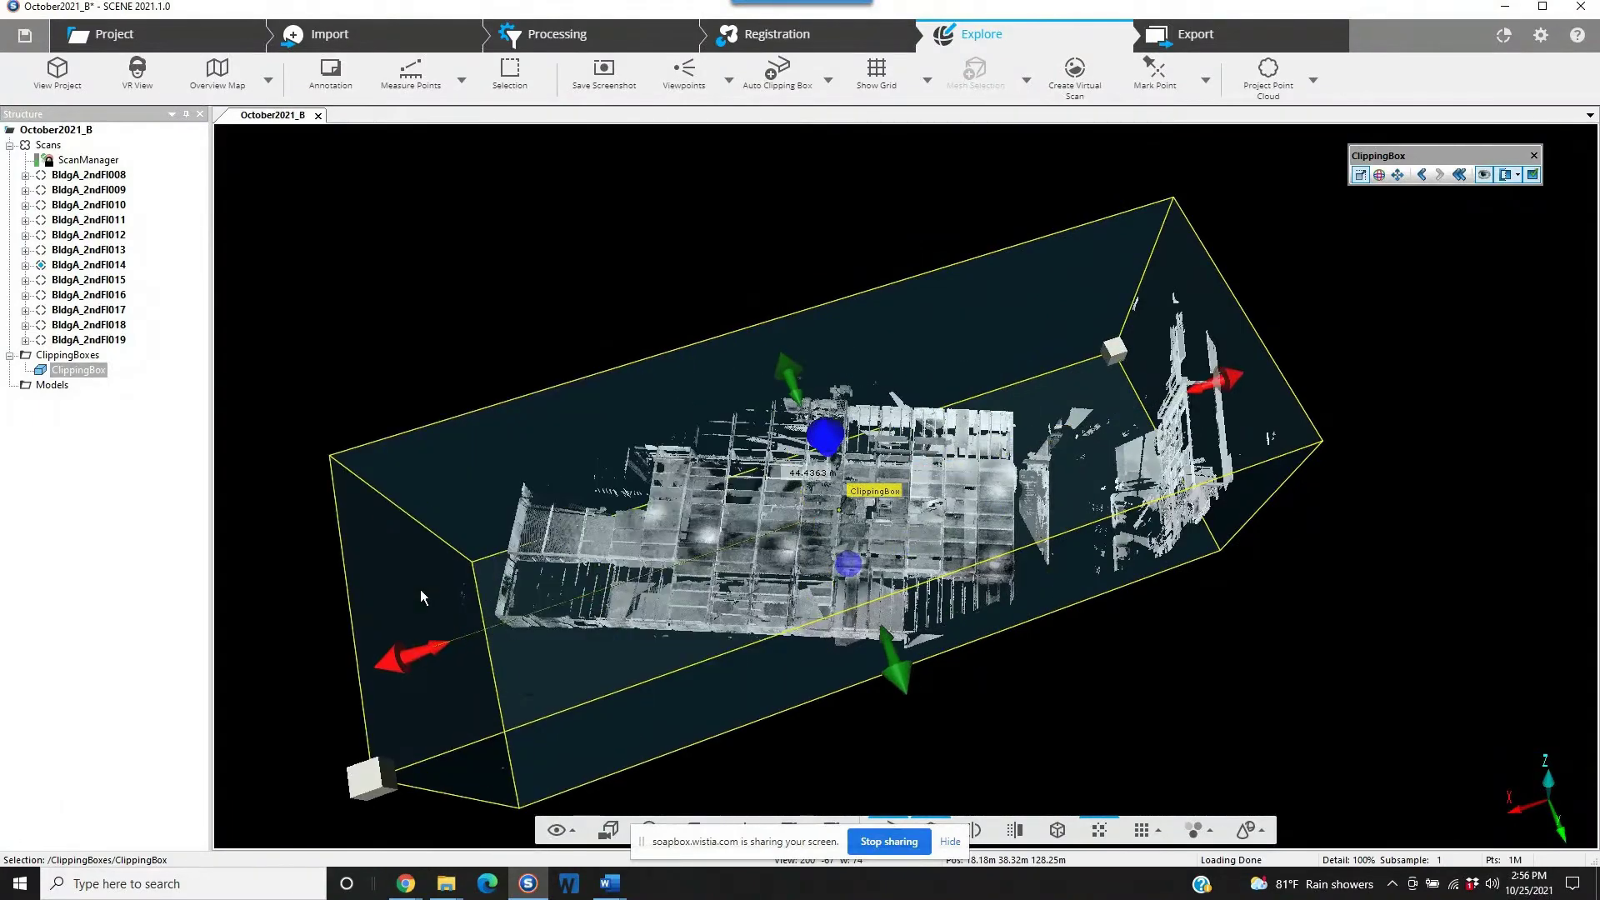
pyautogui.moveTo(903, 377); pyautogui.dragTo(718, 248)
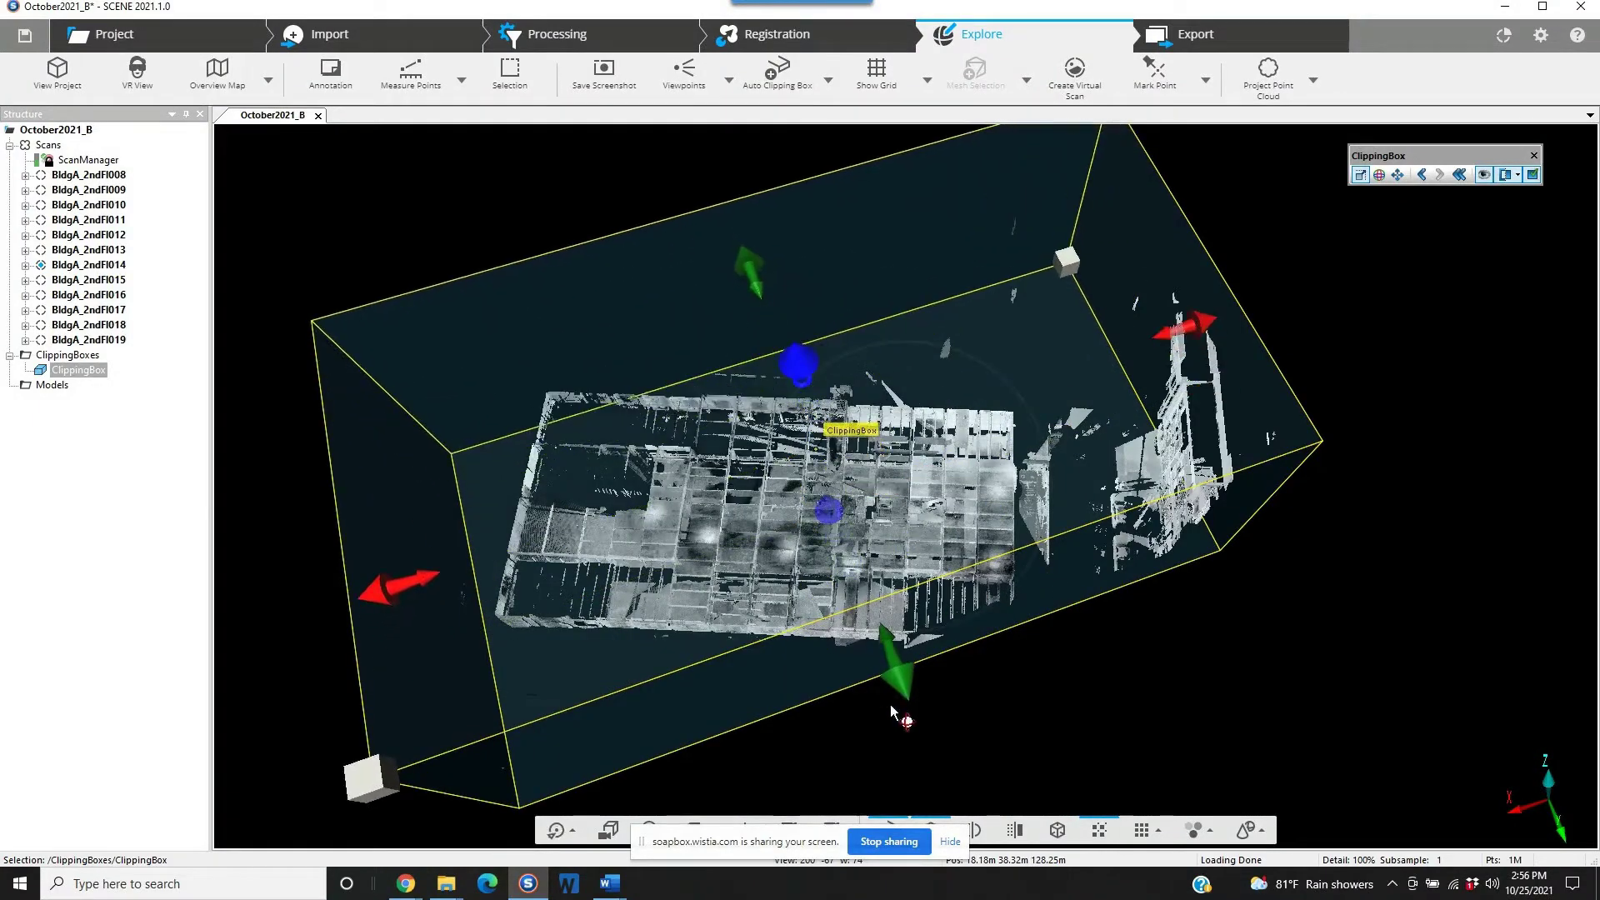
pyautogui.moveTo(890, 703); pyautogui.dragTo(1449, 474)
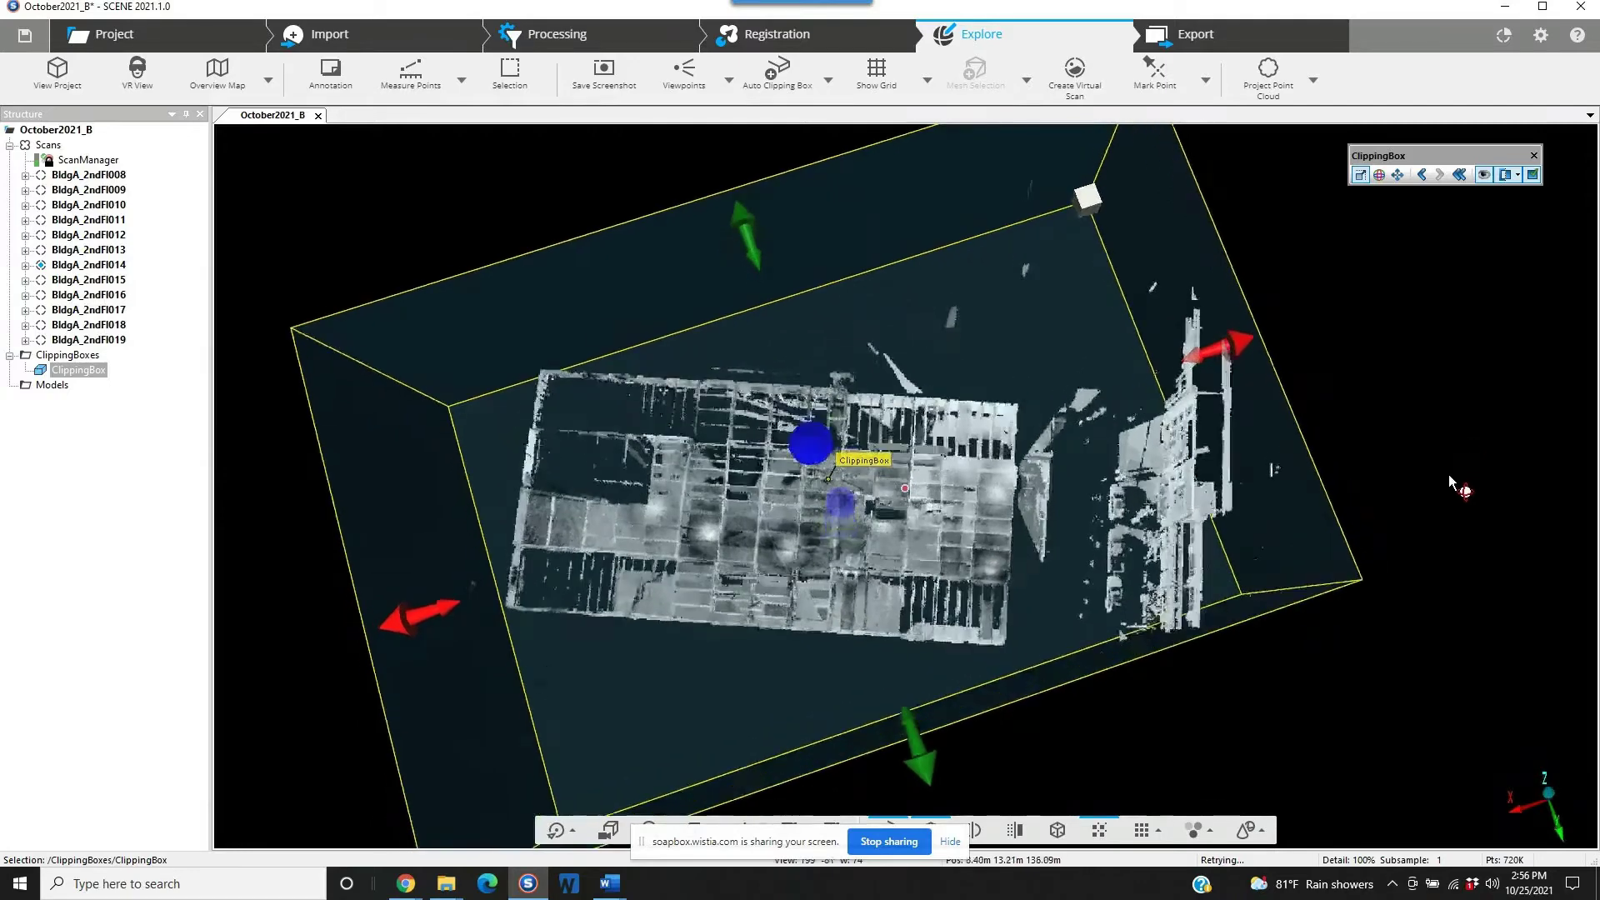
# - Rotate the clipping box square to the walls and pull its left and right sides in
pyautogui.click(1380, 176)
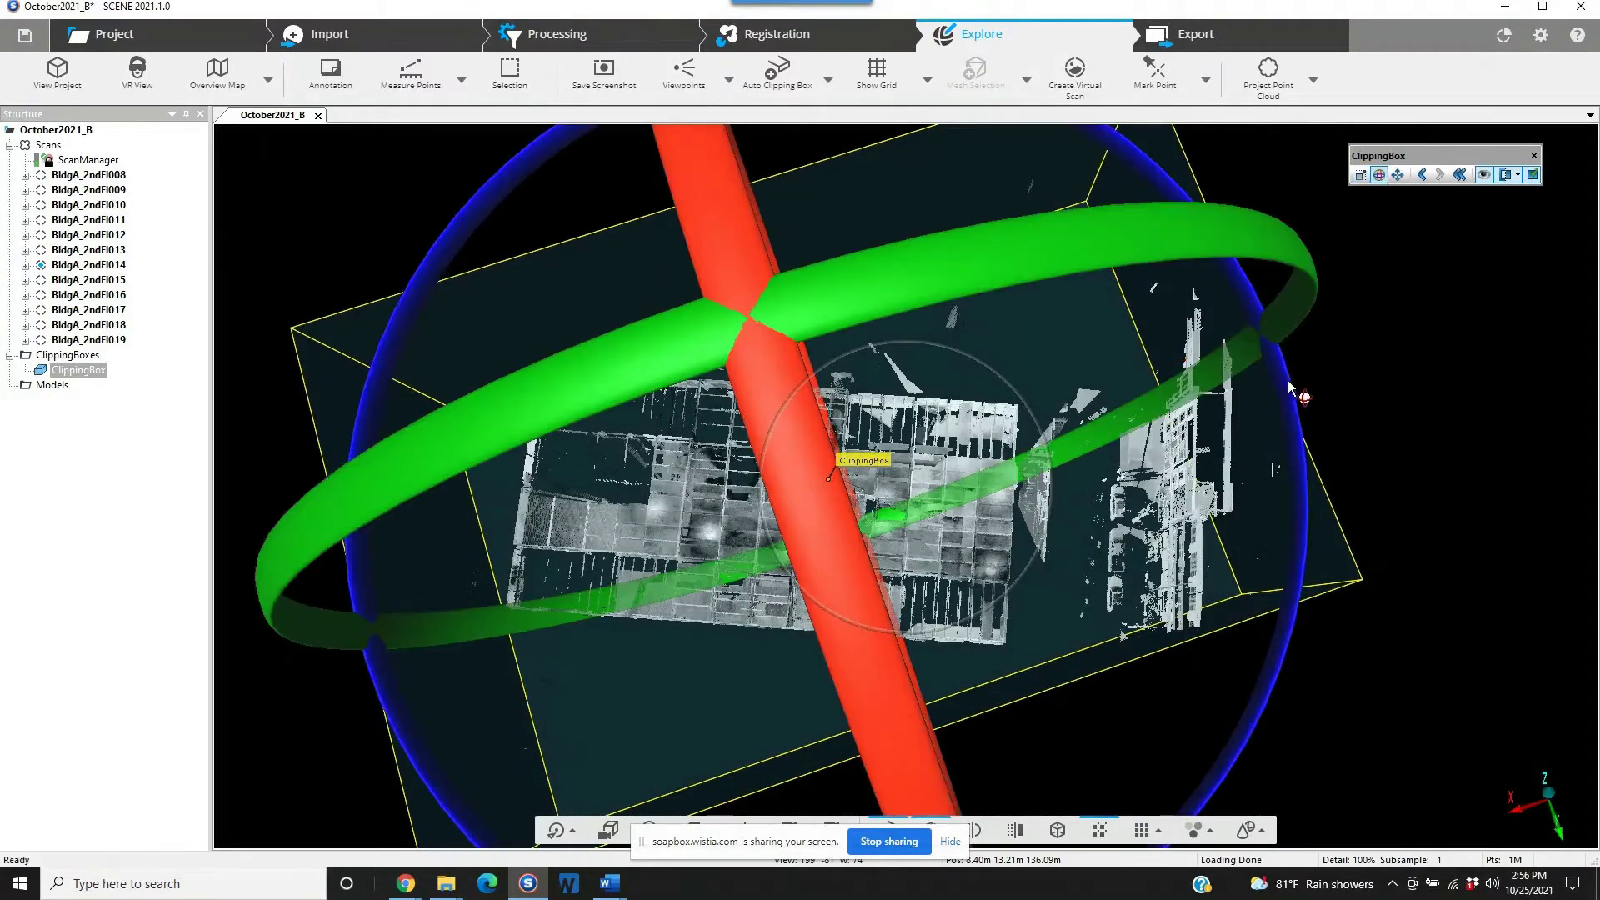
pyautogui.moveTo(1299, 391); pyautogui.dragTo(1288, 557)
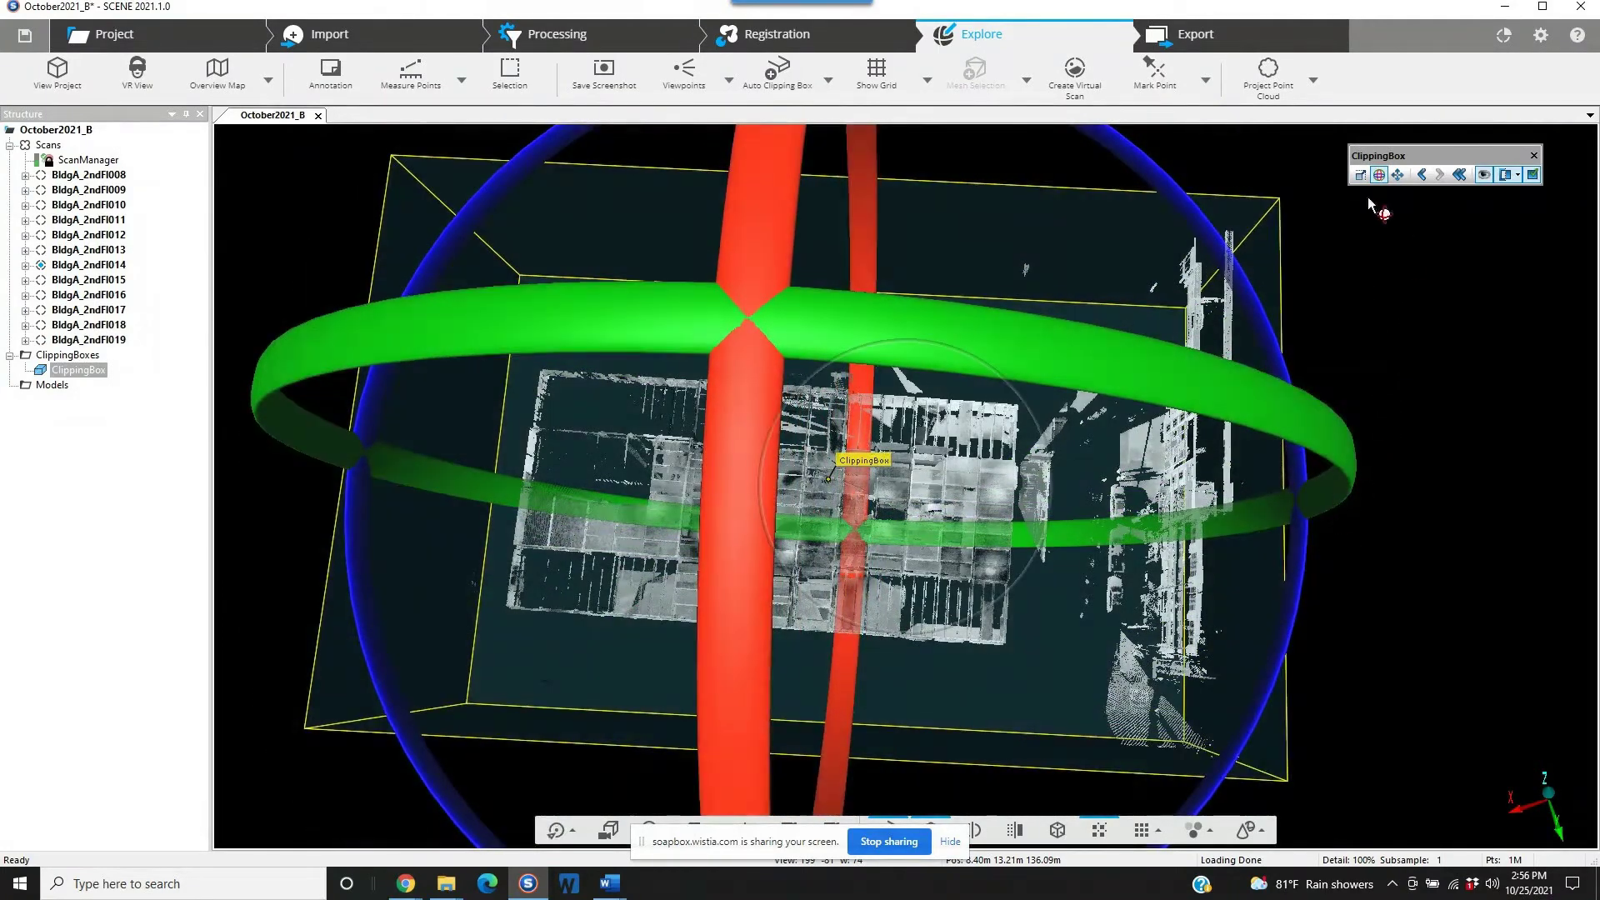
pyautogui.click(1360, 176)
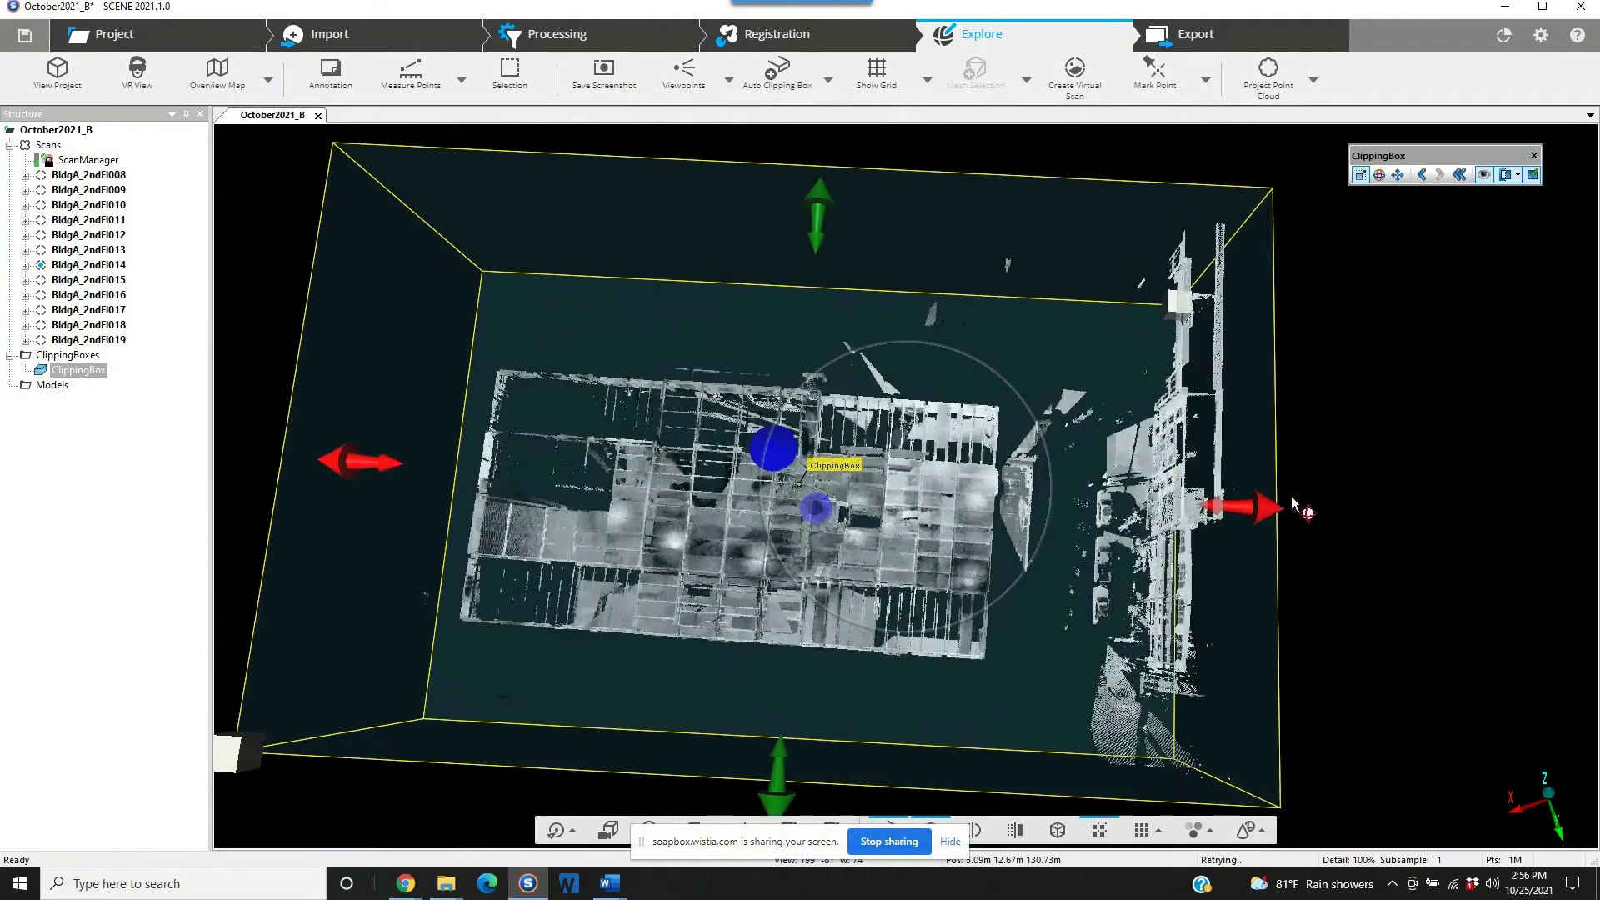
pyautogui.moveTo(1275, 500); pyautogui.dragTo(1067, 518)
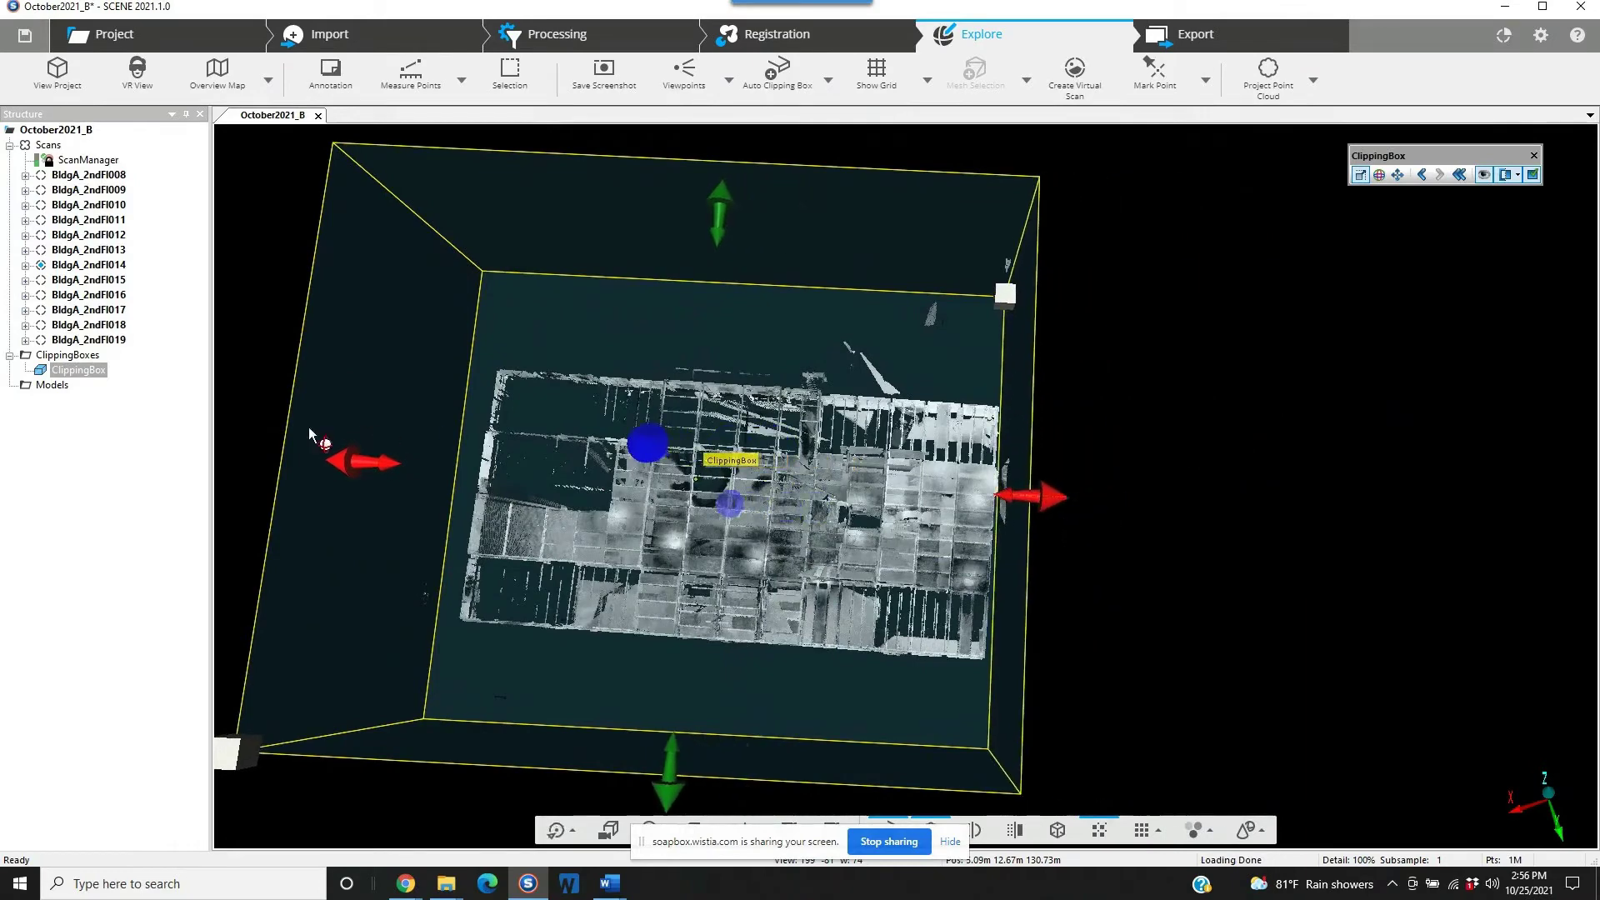
pyautogui.moveTo(337, 450); pyautogui.dragTo(424, 472)
# - Pull the box's far and near sides in, lower its top and raise its bottom
pyautogui.moveTo(1212, 645); pyautogui.dragTo(1106, 536)
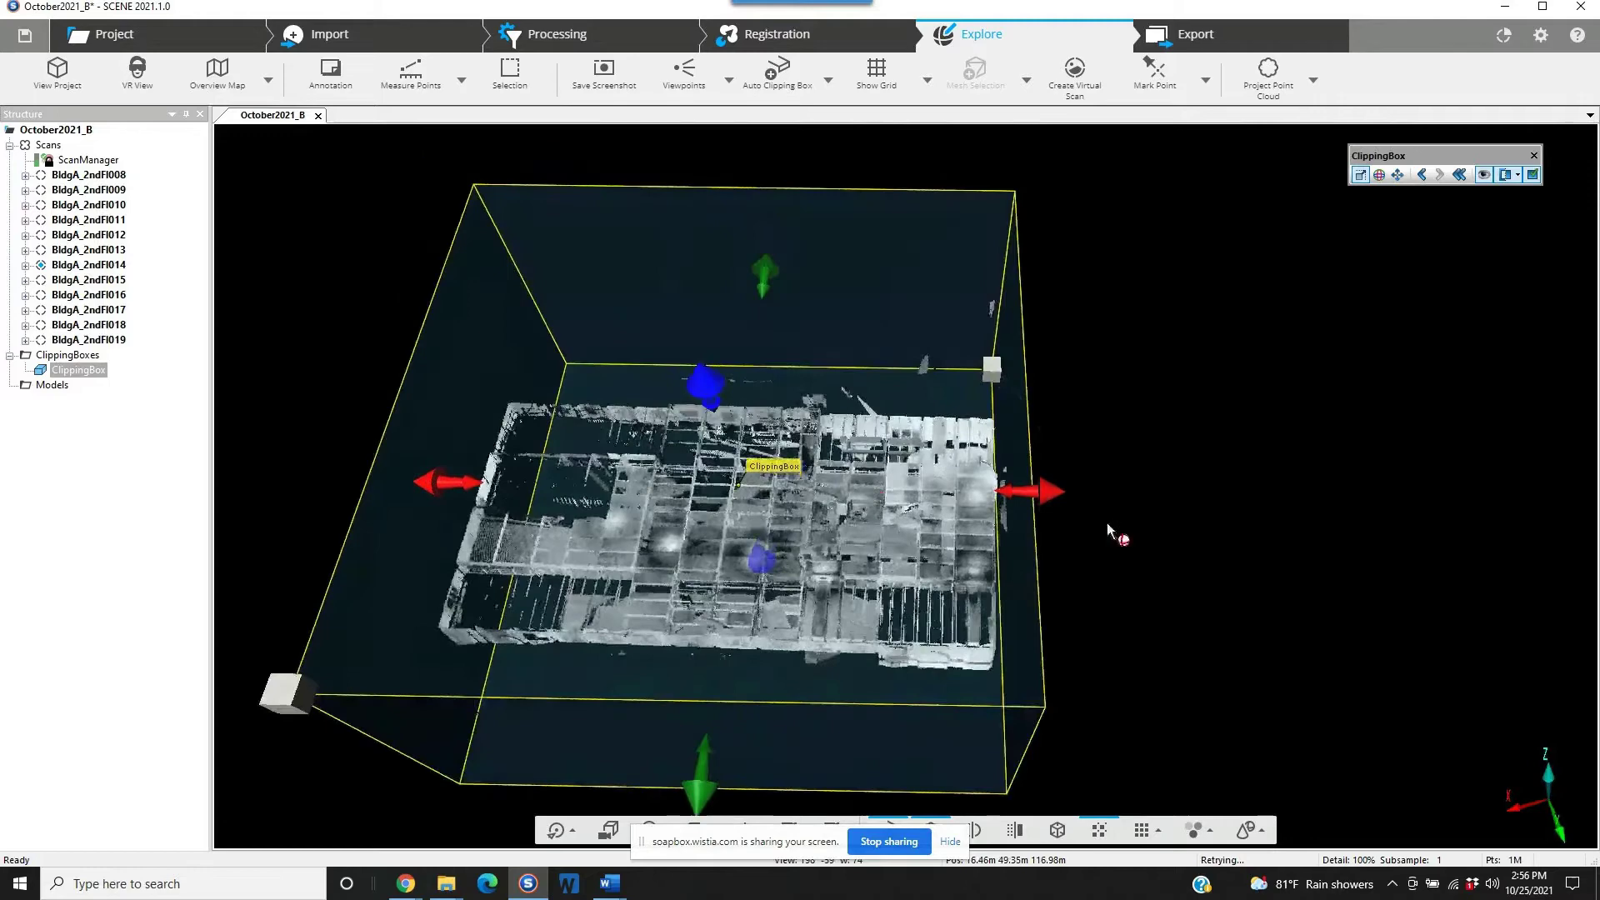
pyautogui.moveTo(793, 279); pyautogui.dragTo(754, 355)
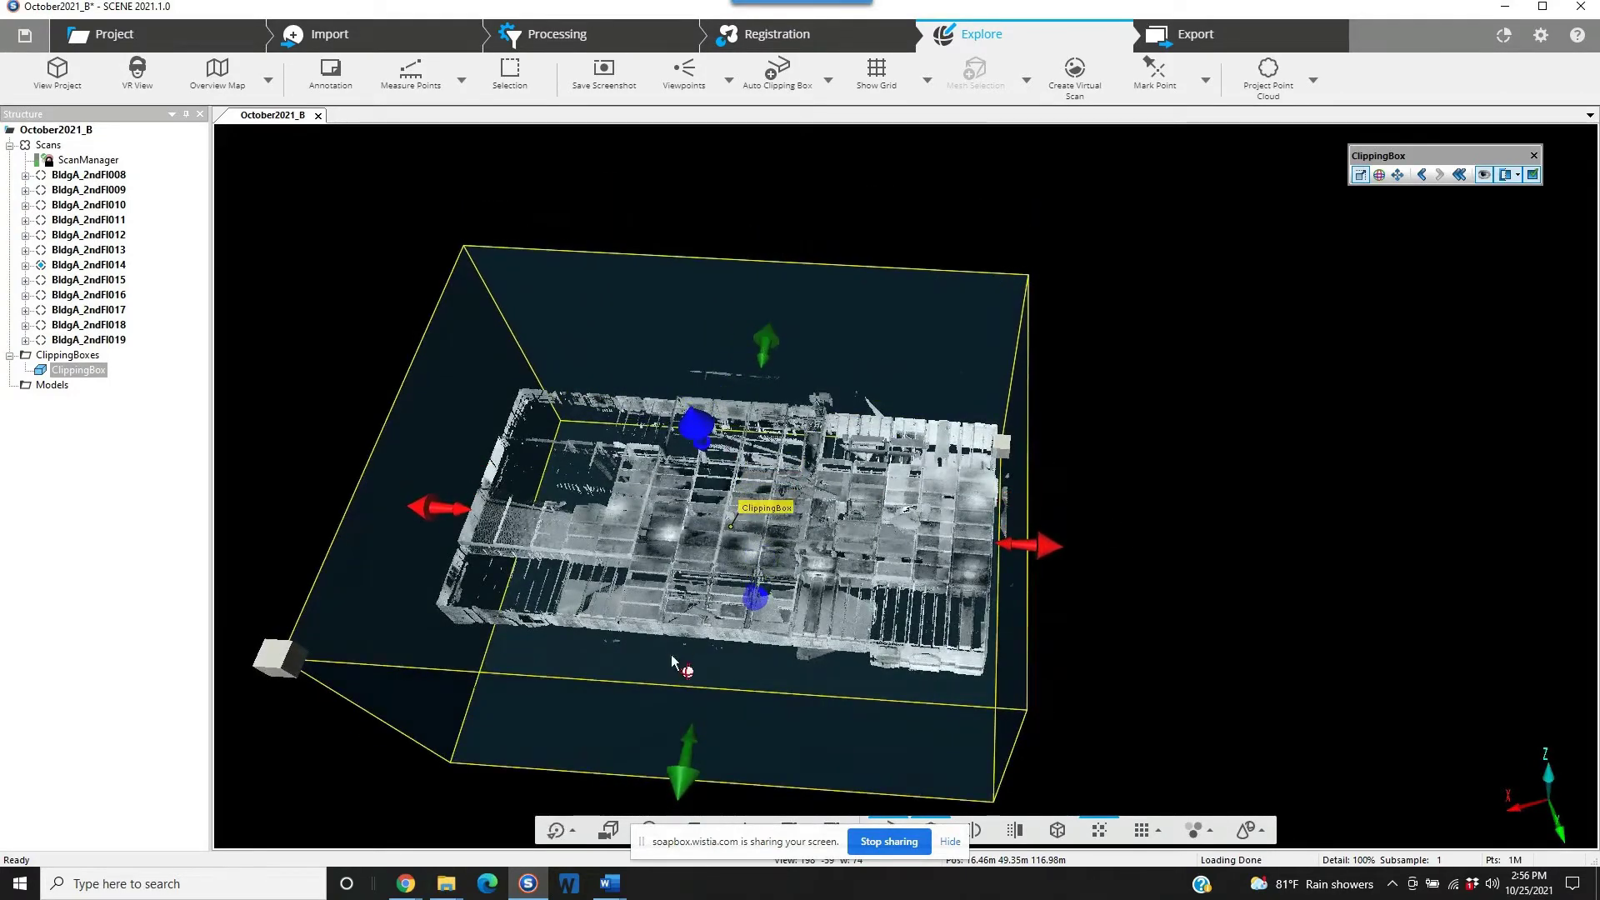
pyautogui.moveTo(681, 760); pyautogui.dragTo(692, 660)
pyautogui.moveTo(1124, 613); pyautogui.dragTo(823, 390)
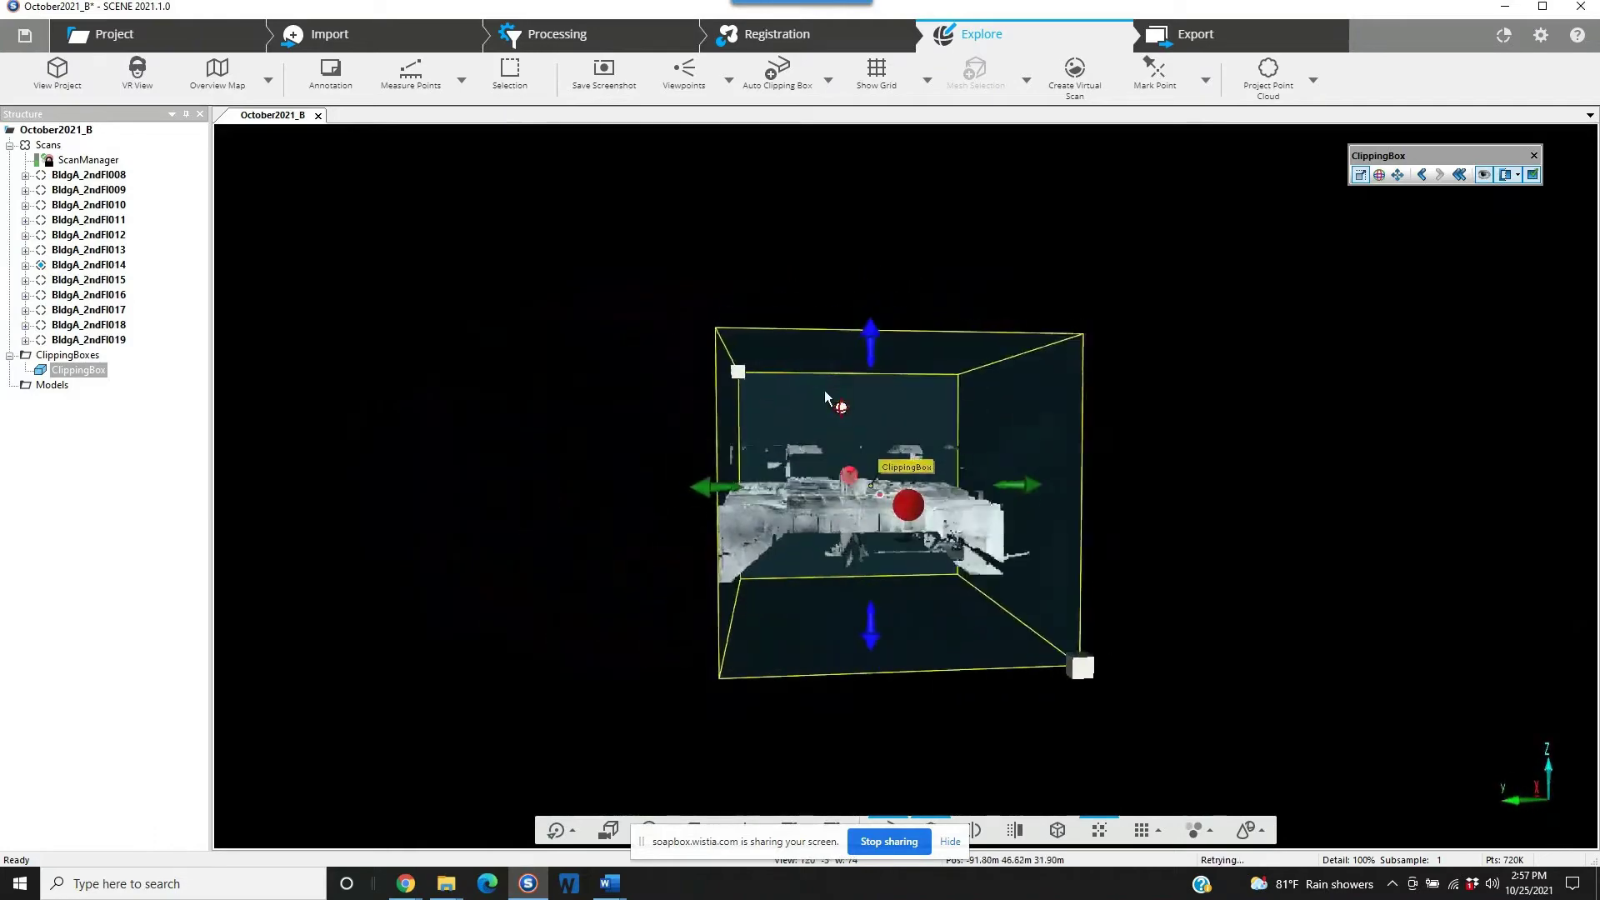
pyautogui.moveTo(868, 335); pyautogui.dragTo(858, 450)
pyautogui.moveTo(877, 658); pyautogui.dragTo(881, 591)
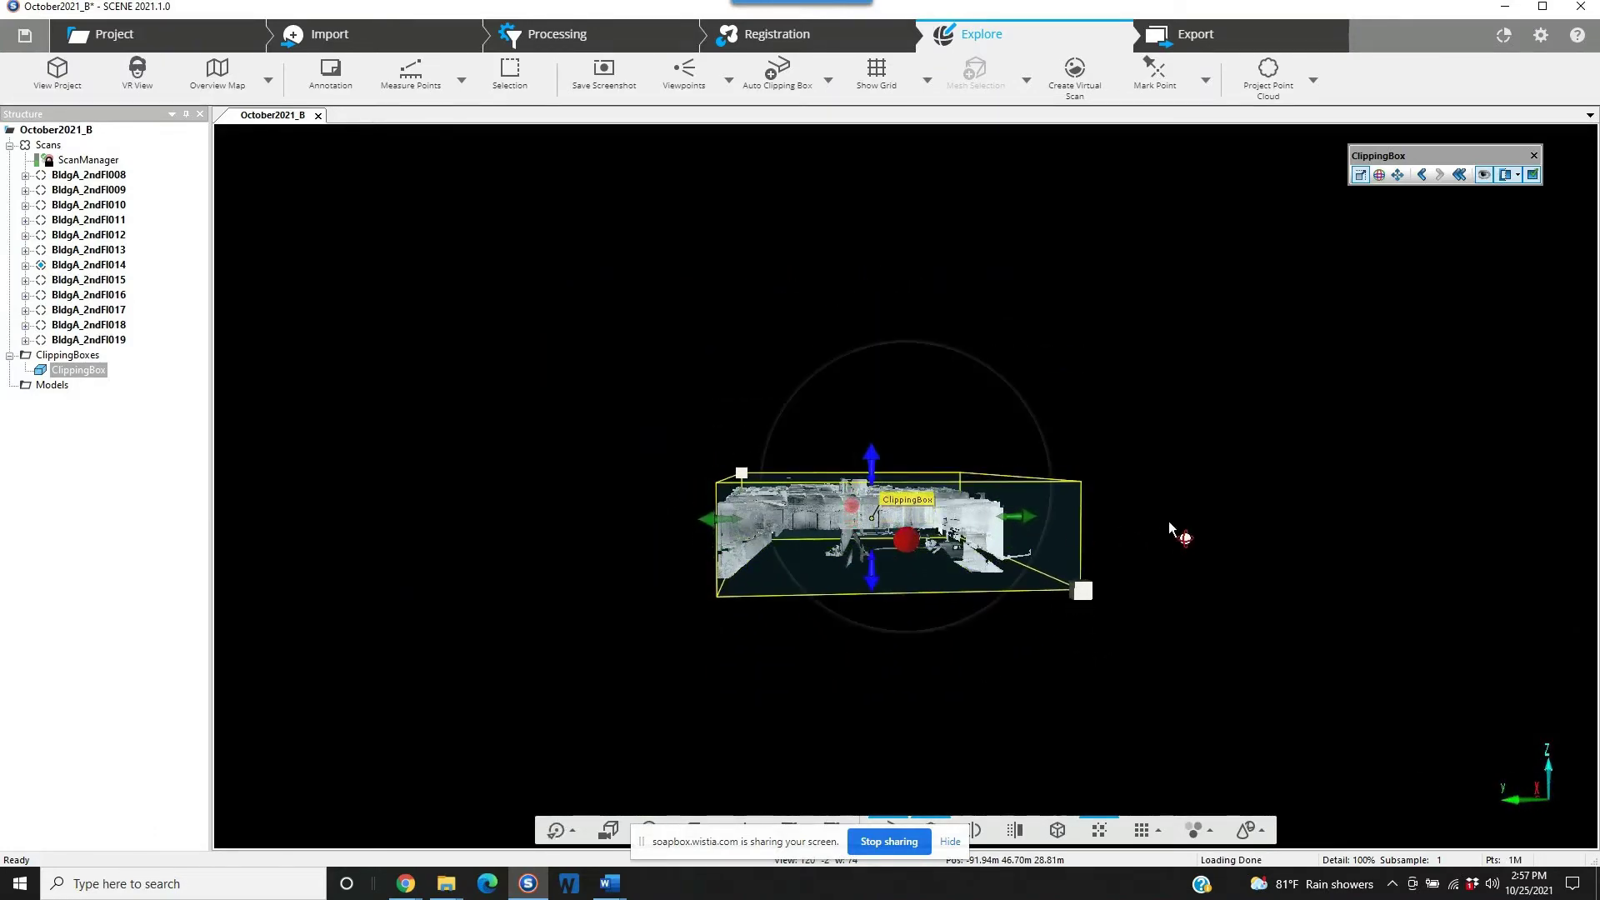
pyautogui.moveTo(1178, 528); pyautogui.dragTo(669, 548)
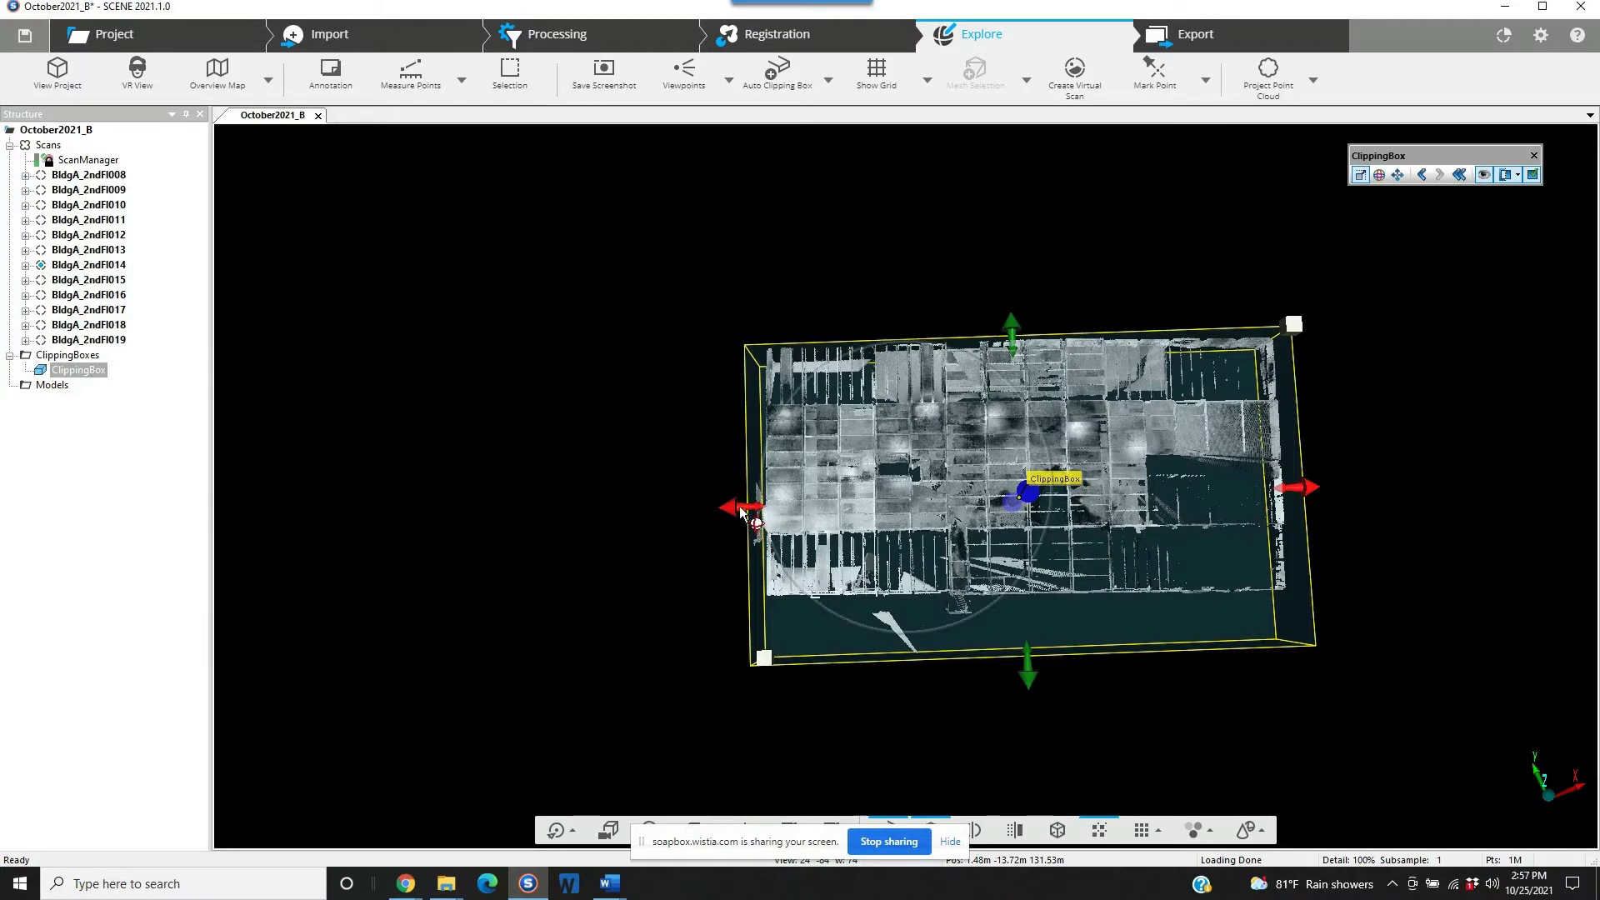
# - Push the box's left and far sides back outward for extra margin
pyautogui.moveTo(736, 506); pyautogui.dragTo(697, 507)
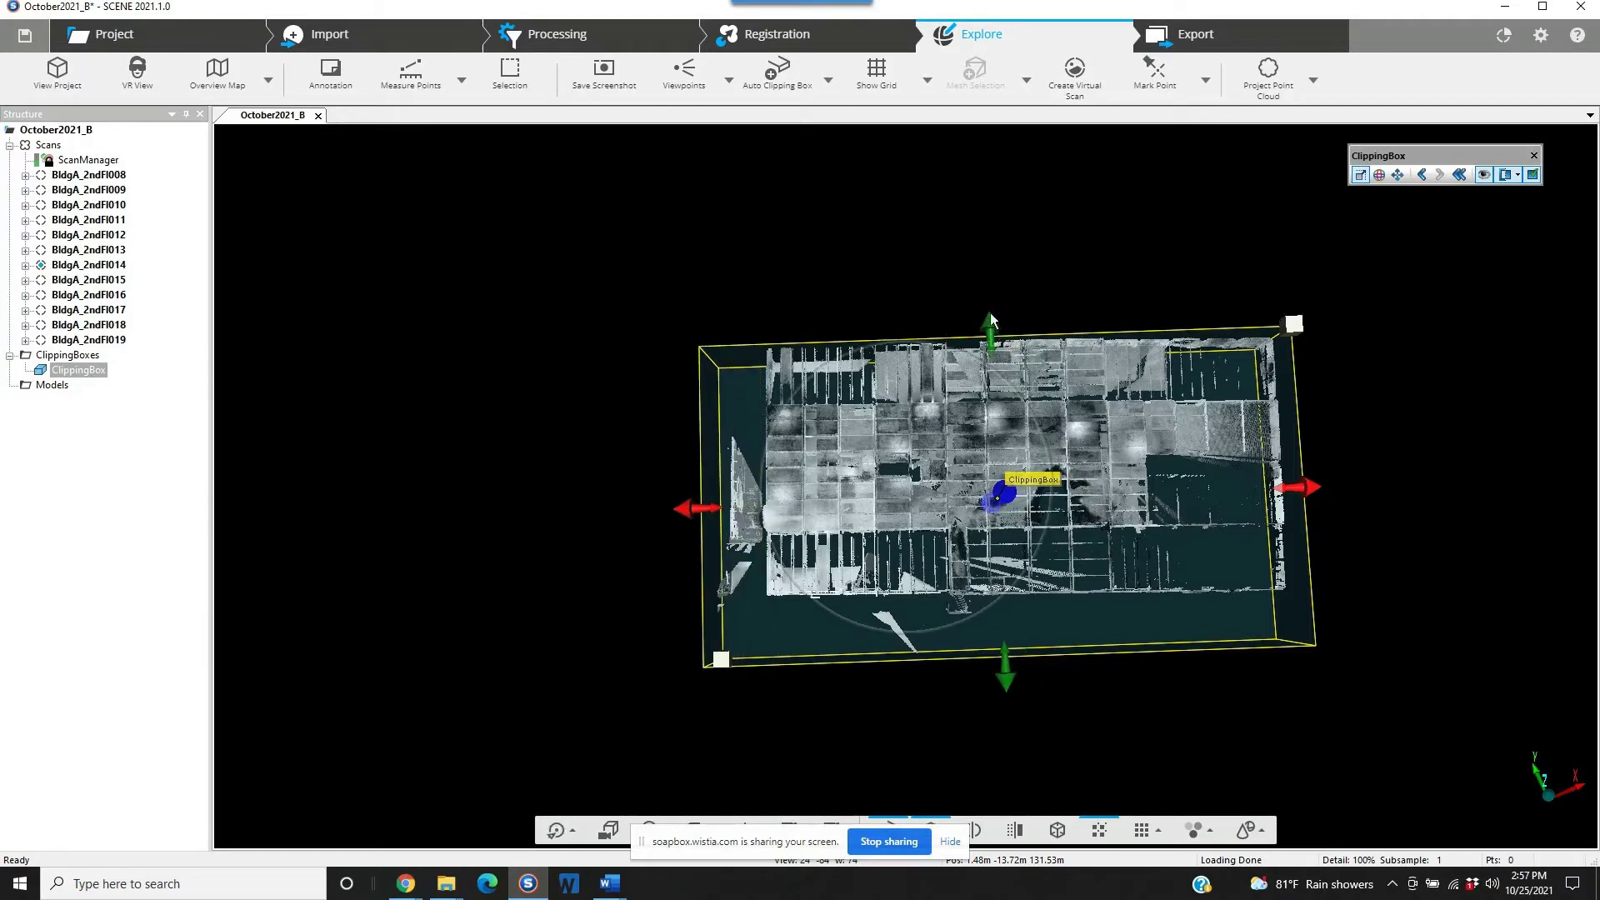
pyautogui.moveTo(990, 312); pyautogui.dragTo(990, 289)
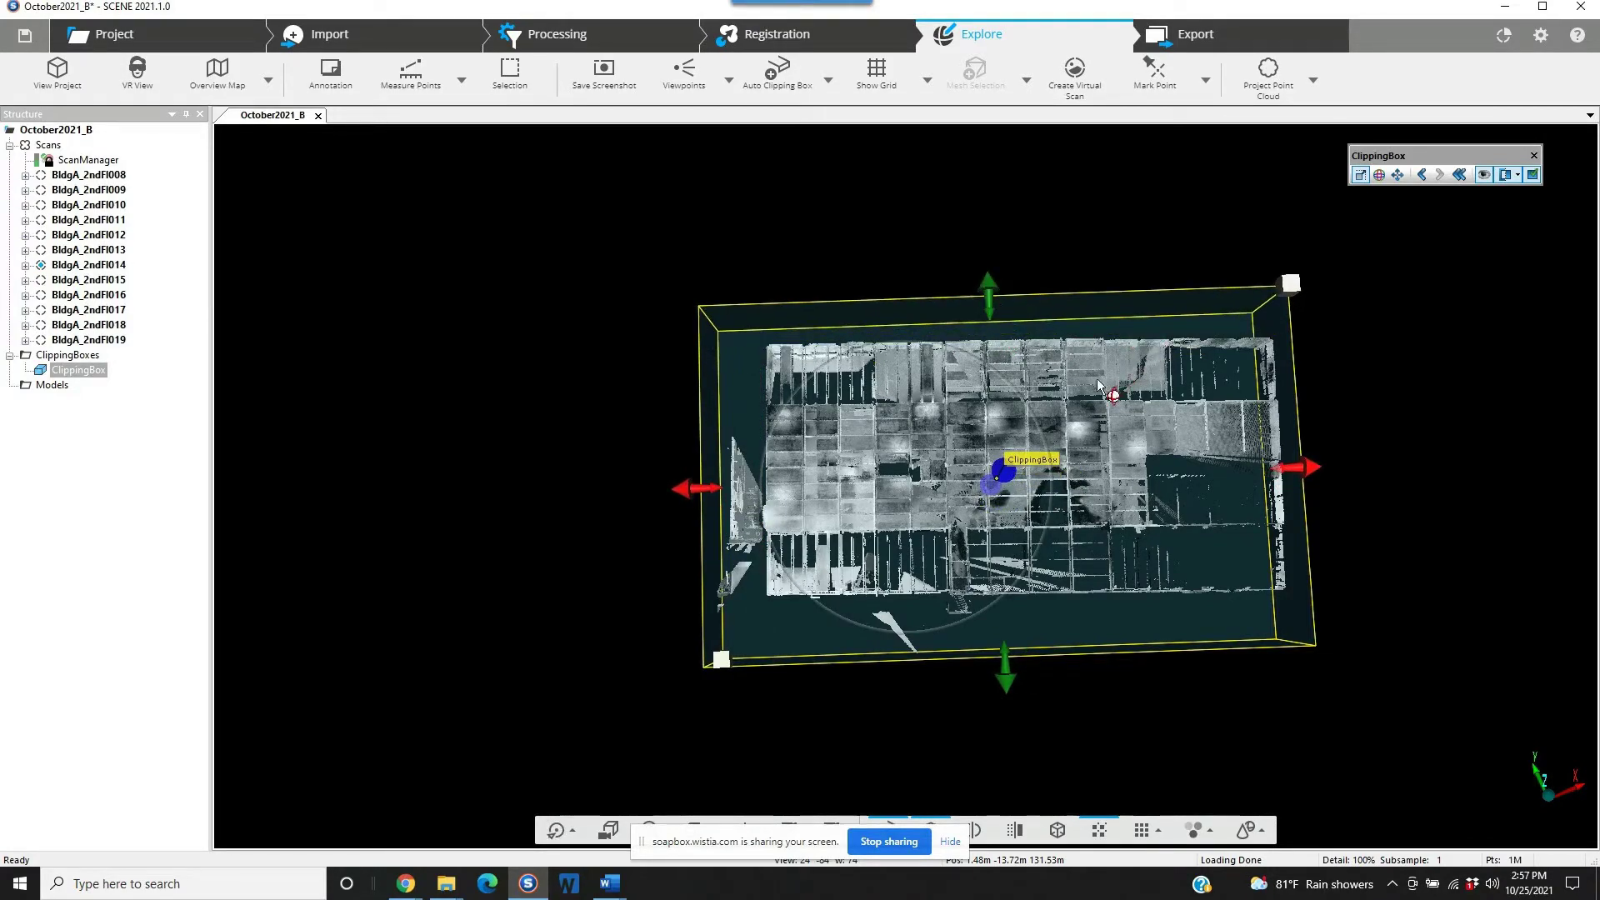
pyautogui.moveTo(1058, 412); pyautogui.dragTo(931, 414, button='right')
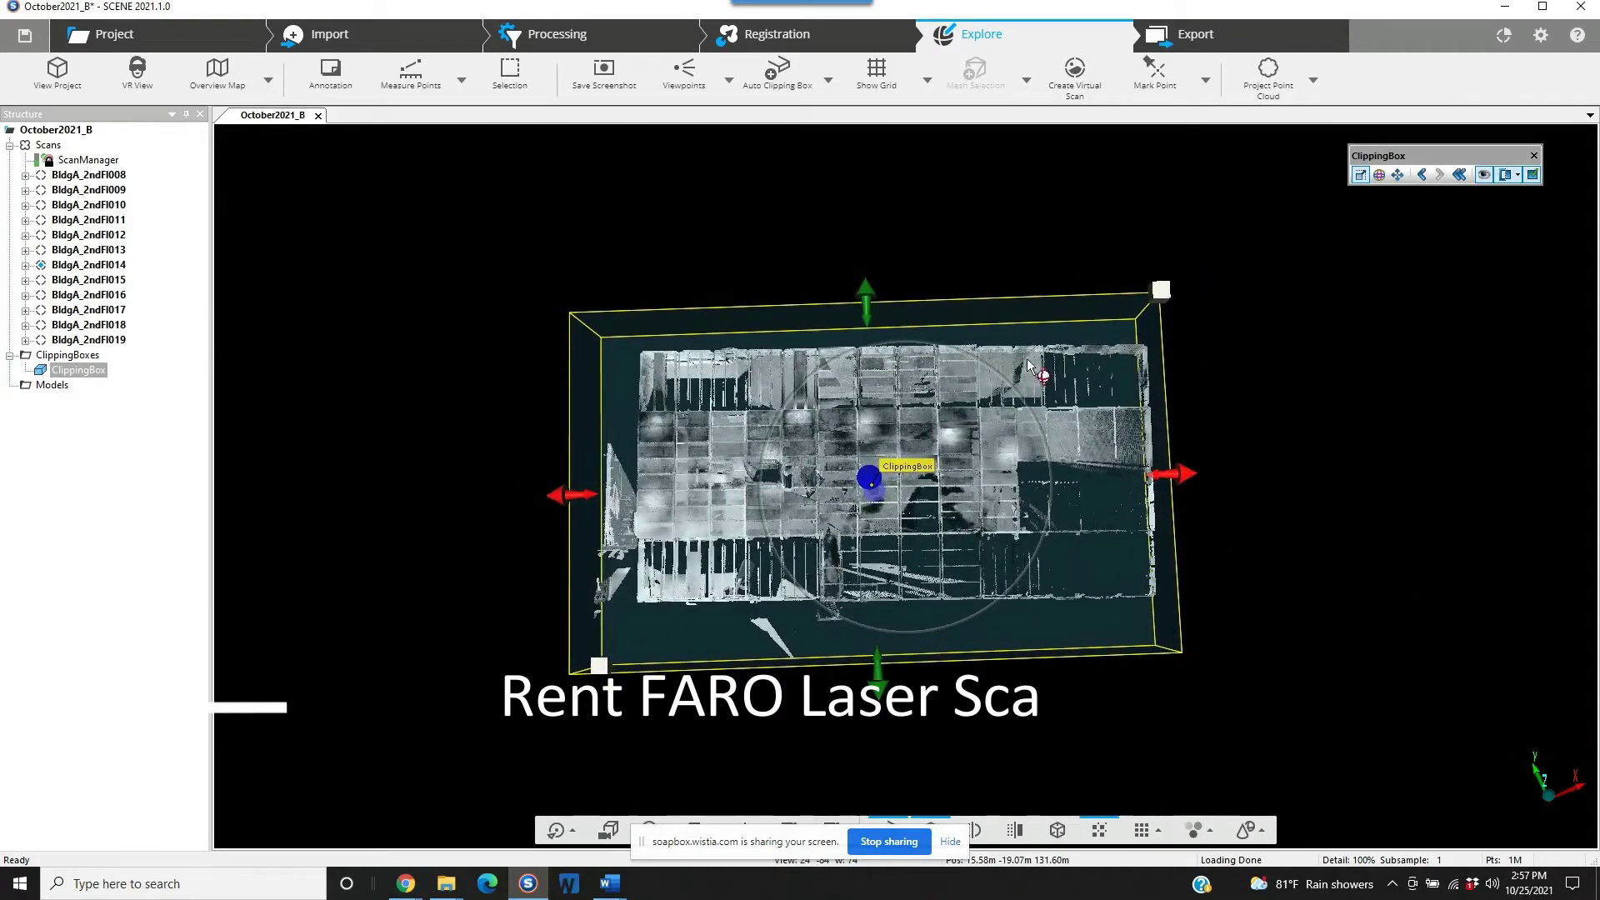
# - Switch to the classic interface from Settings and select the clipping box
pyautogui.click(1542, 36)
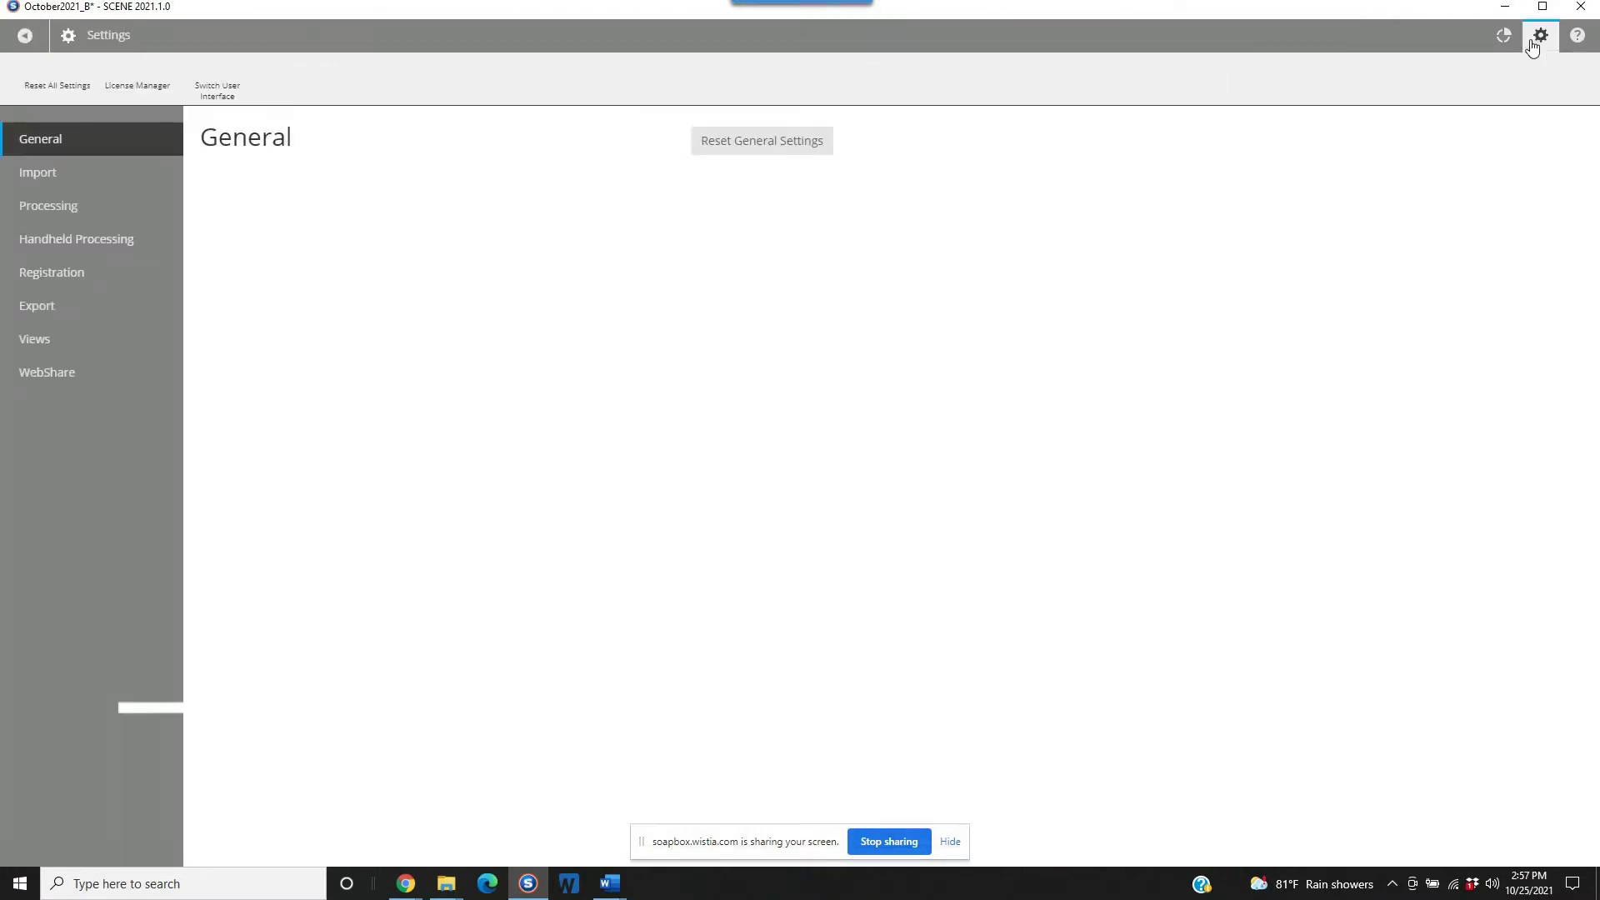
pyautogui.click(216, 74)
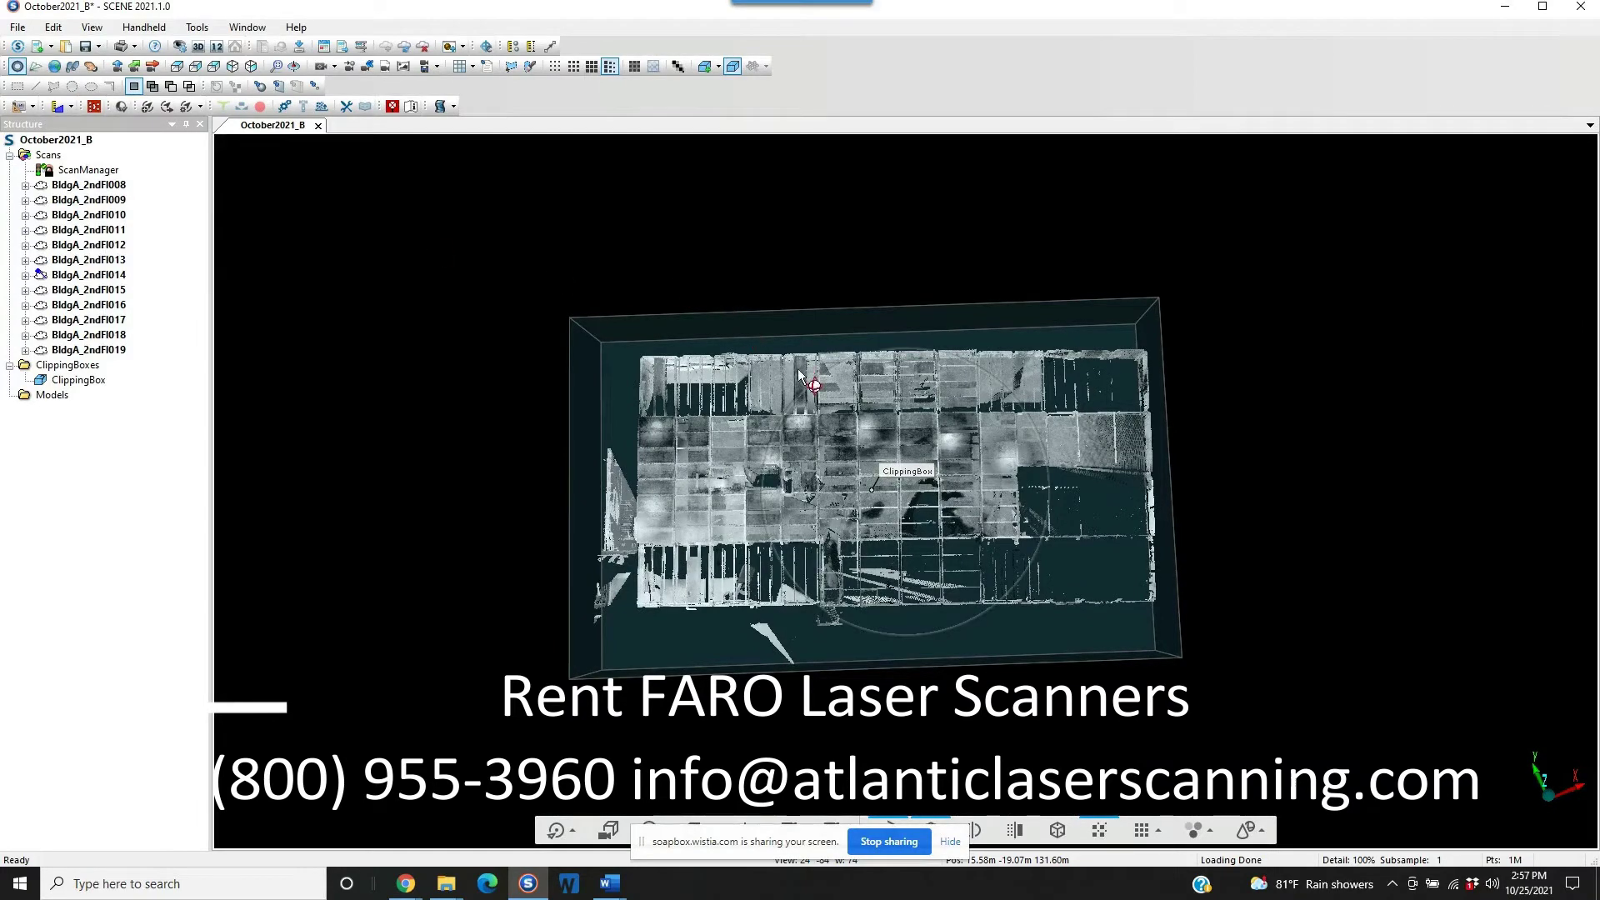
pyautogui.click(828, 416)
pyautogui.click(829, 417)
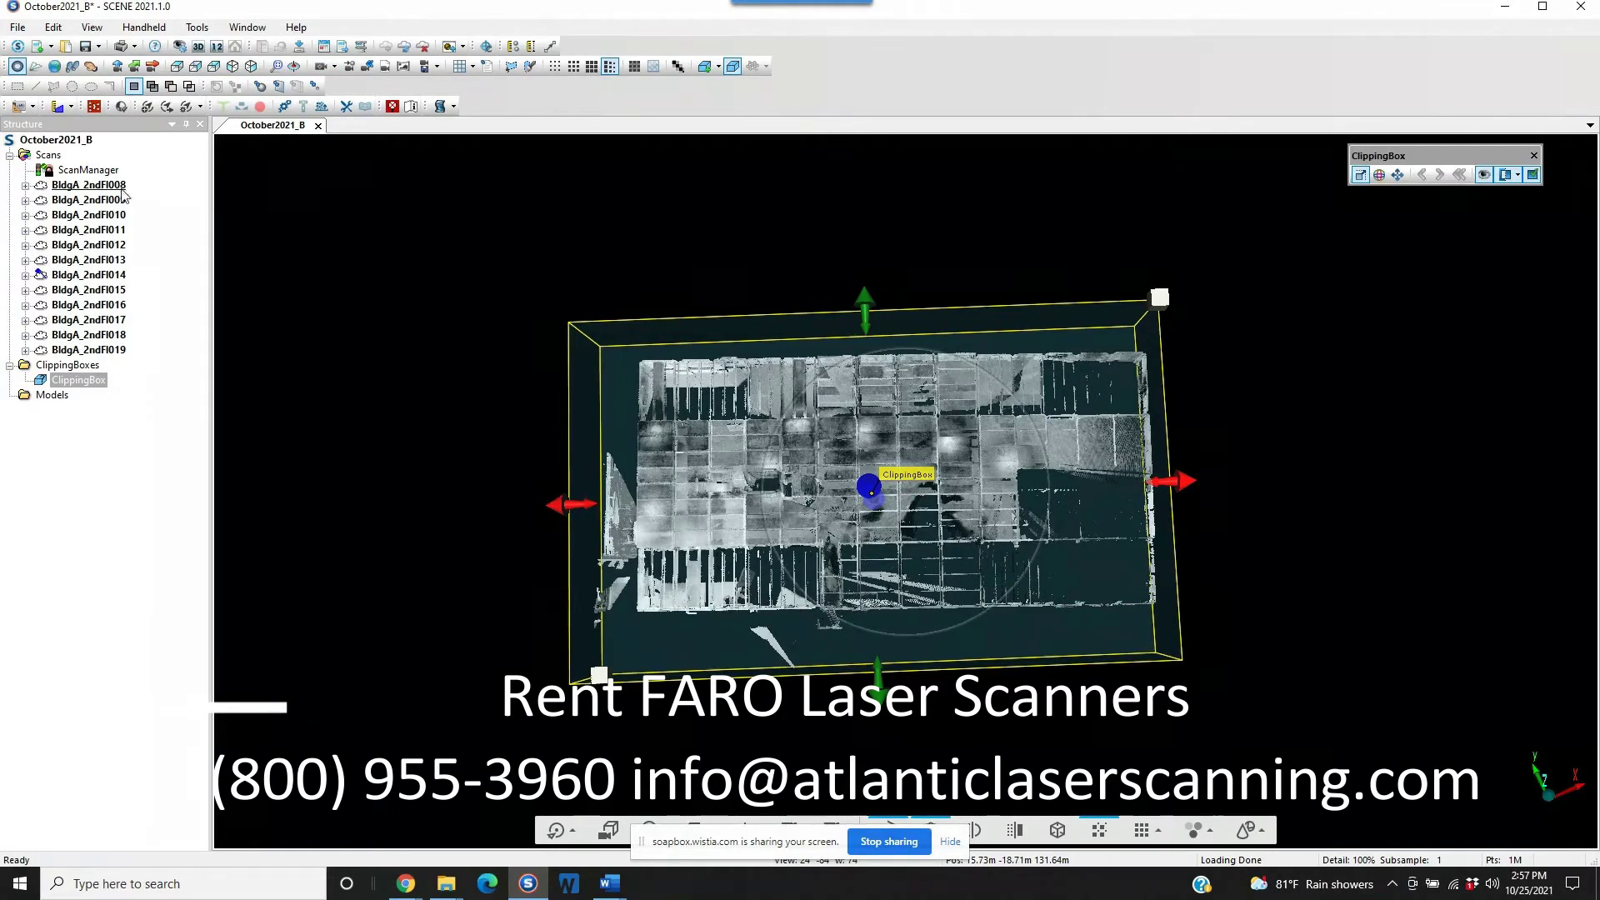
# - Open scan BldgA_2ndFl008 in its own view and turn it toward a flat wall
pyautogui.doubleClick(92, 186)
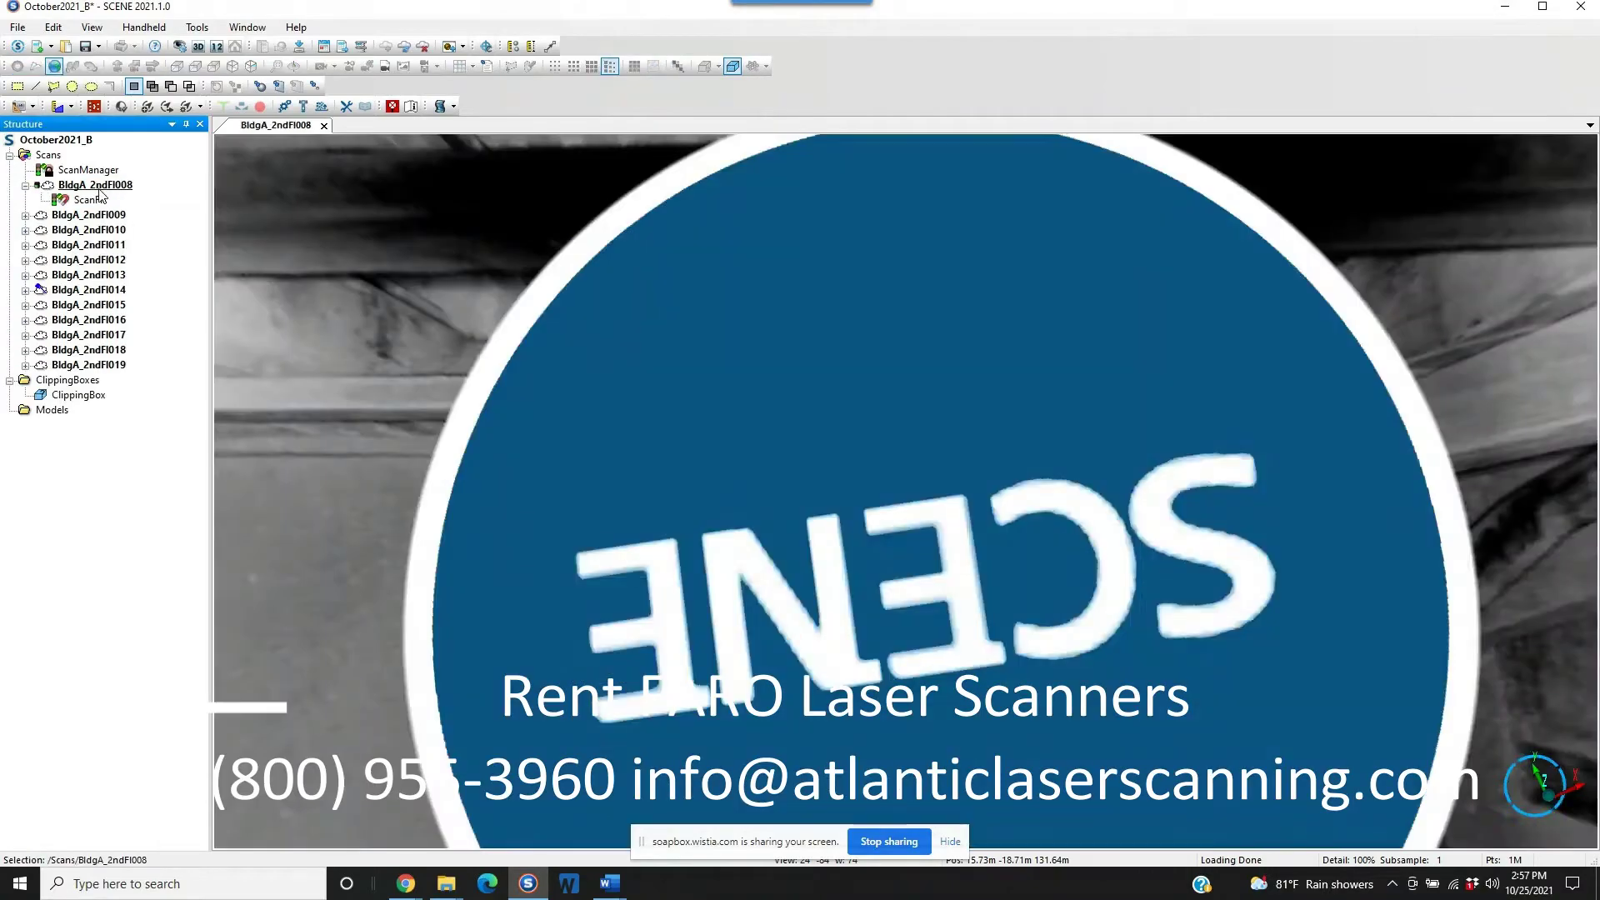
pyautogui.moveTo(545, 620); pyautogui.dragTo(1204, 246)
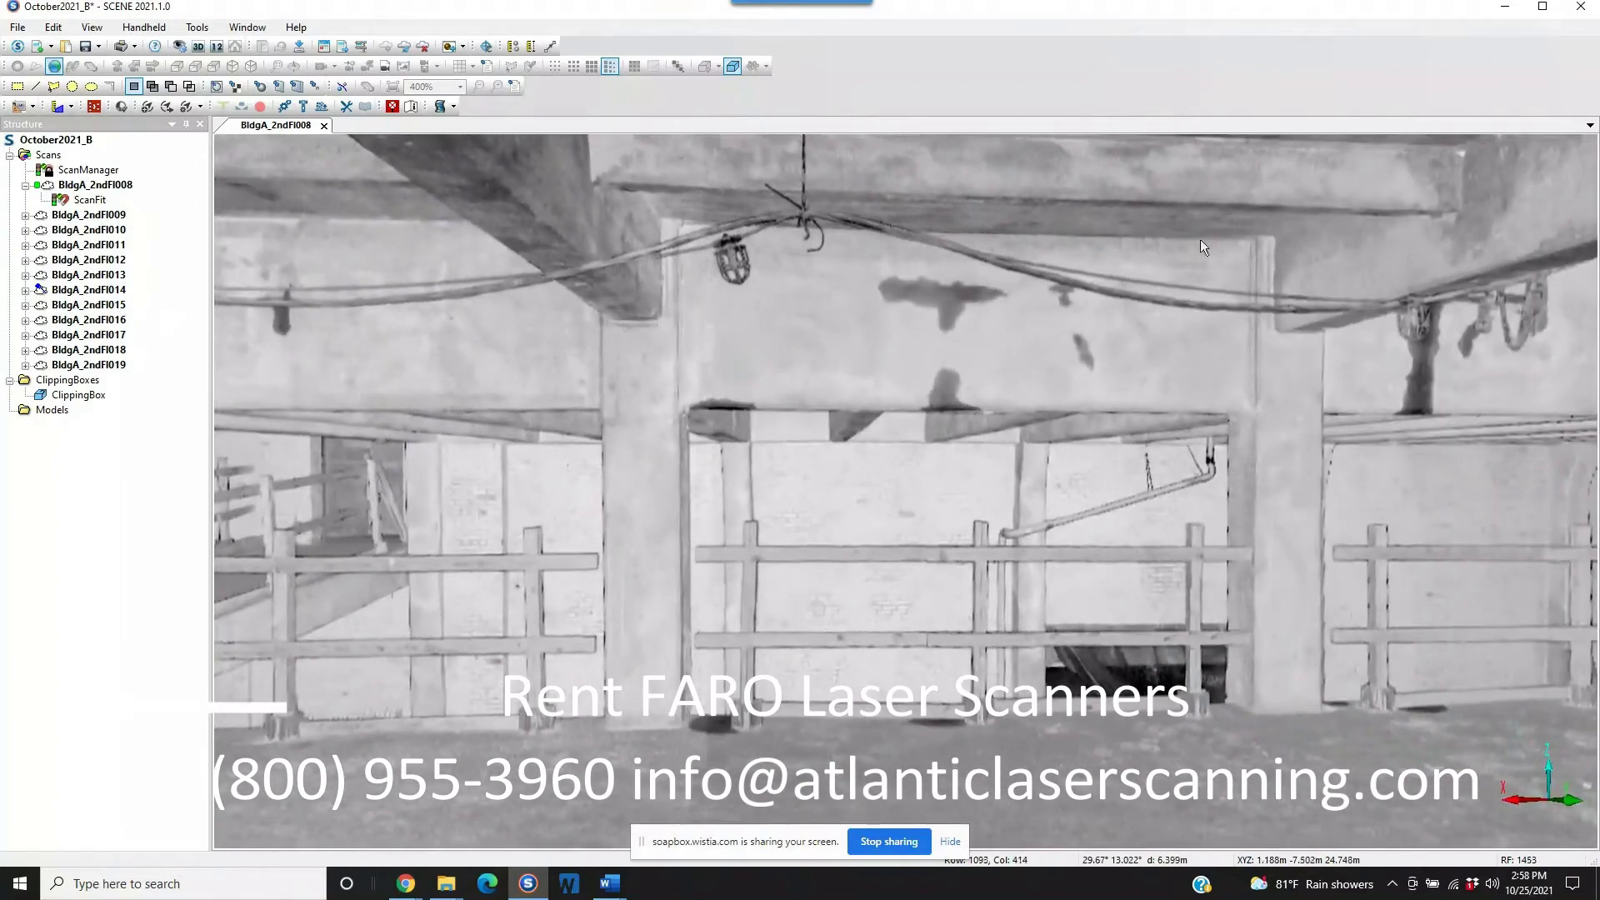
# - Mark Slab1 on the flat wall and align the scan so Slab1 faces North
pyautogui.click(296, 87)
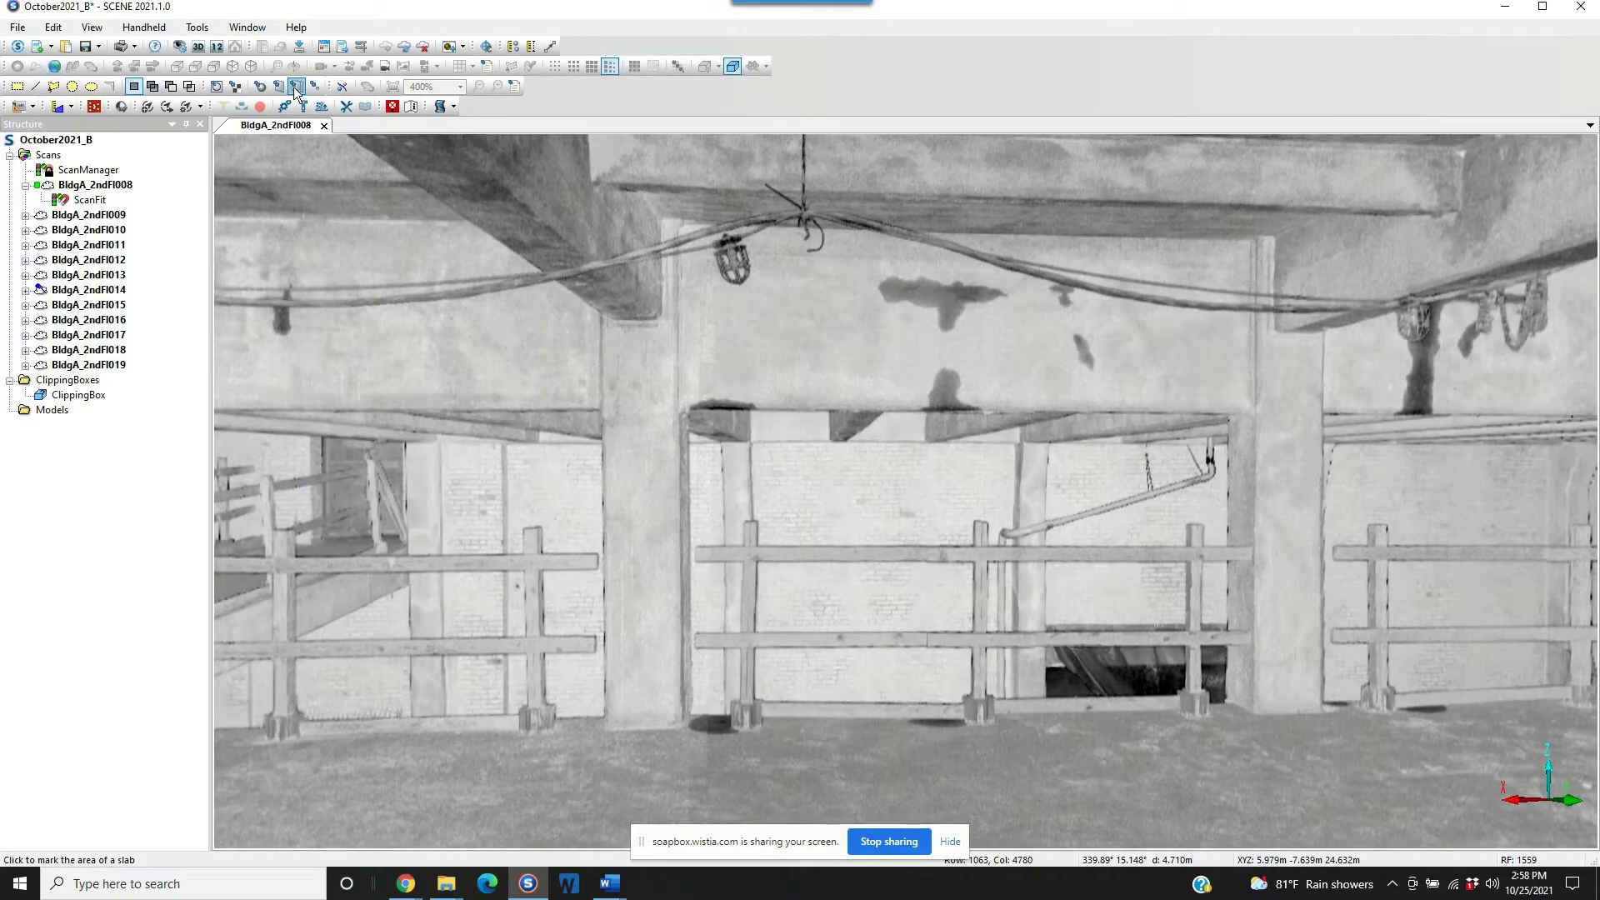
pyautogui.click(857, 311)
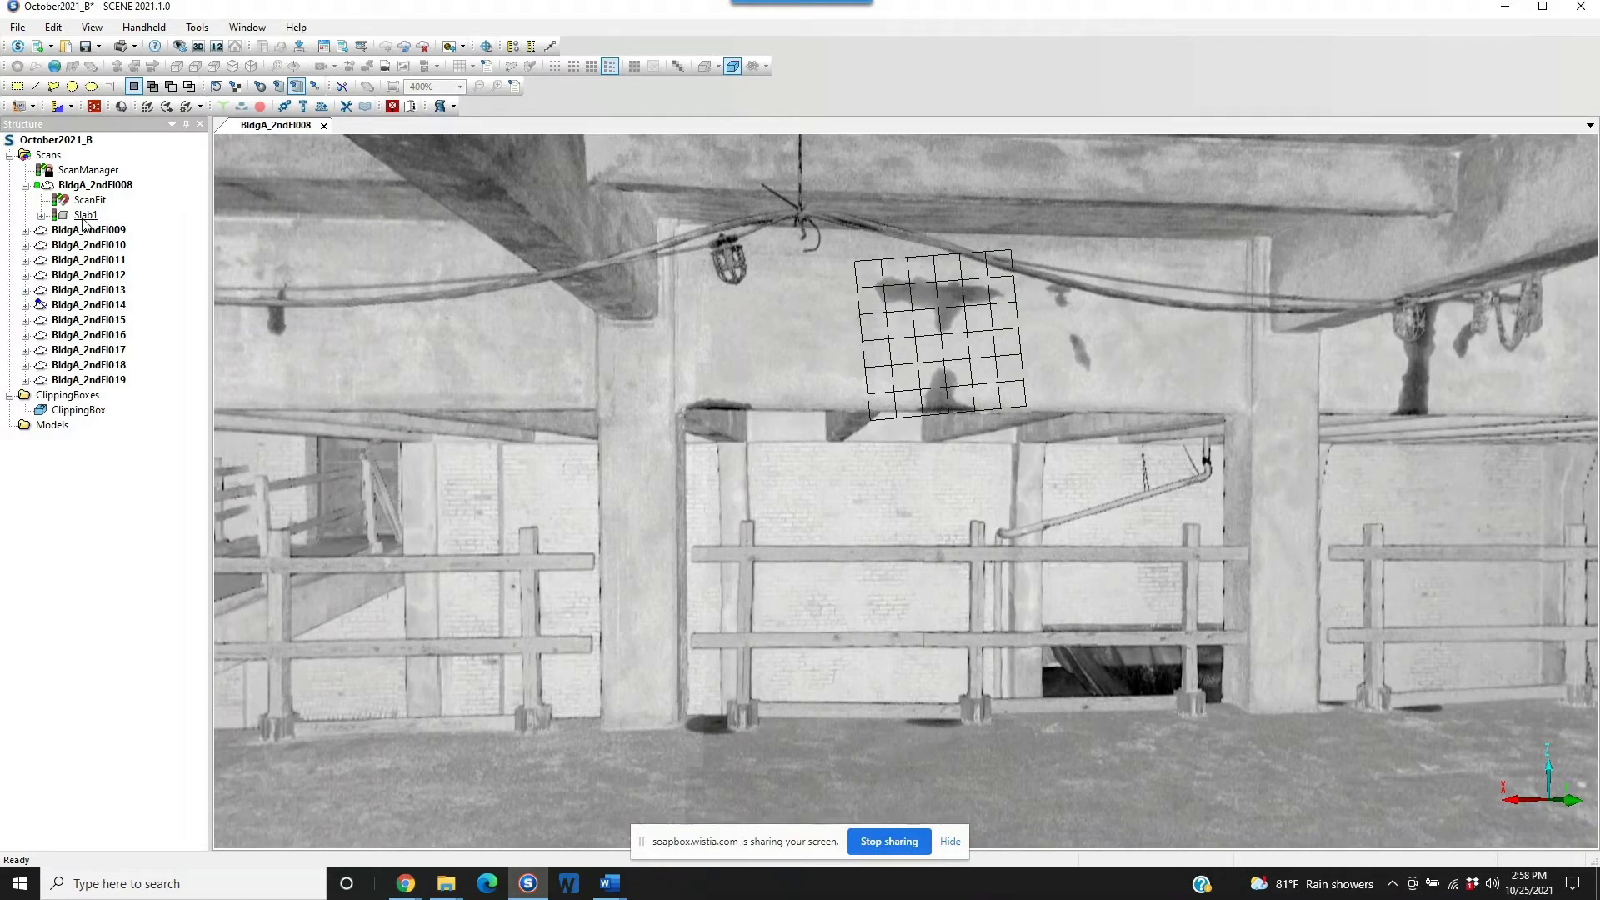
pyautogui.rightClick(79, 218)
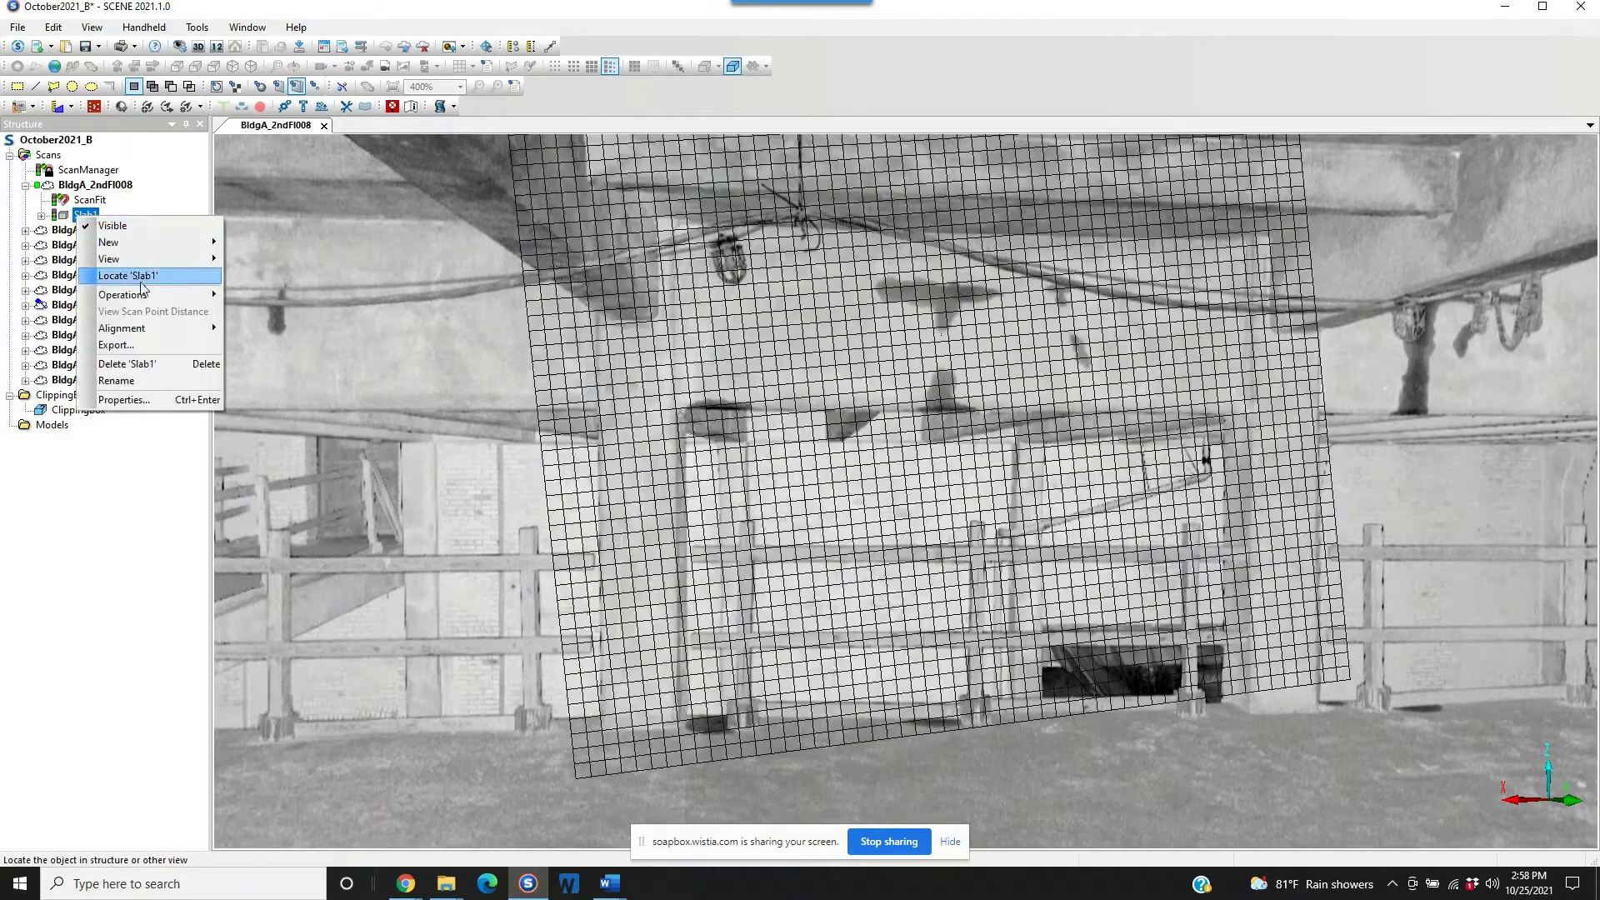
pyautogui.moveTo(156, 334)
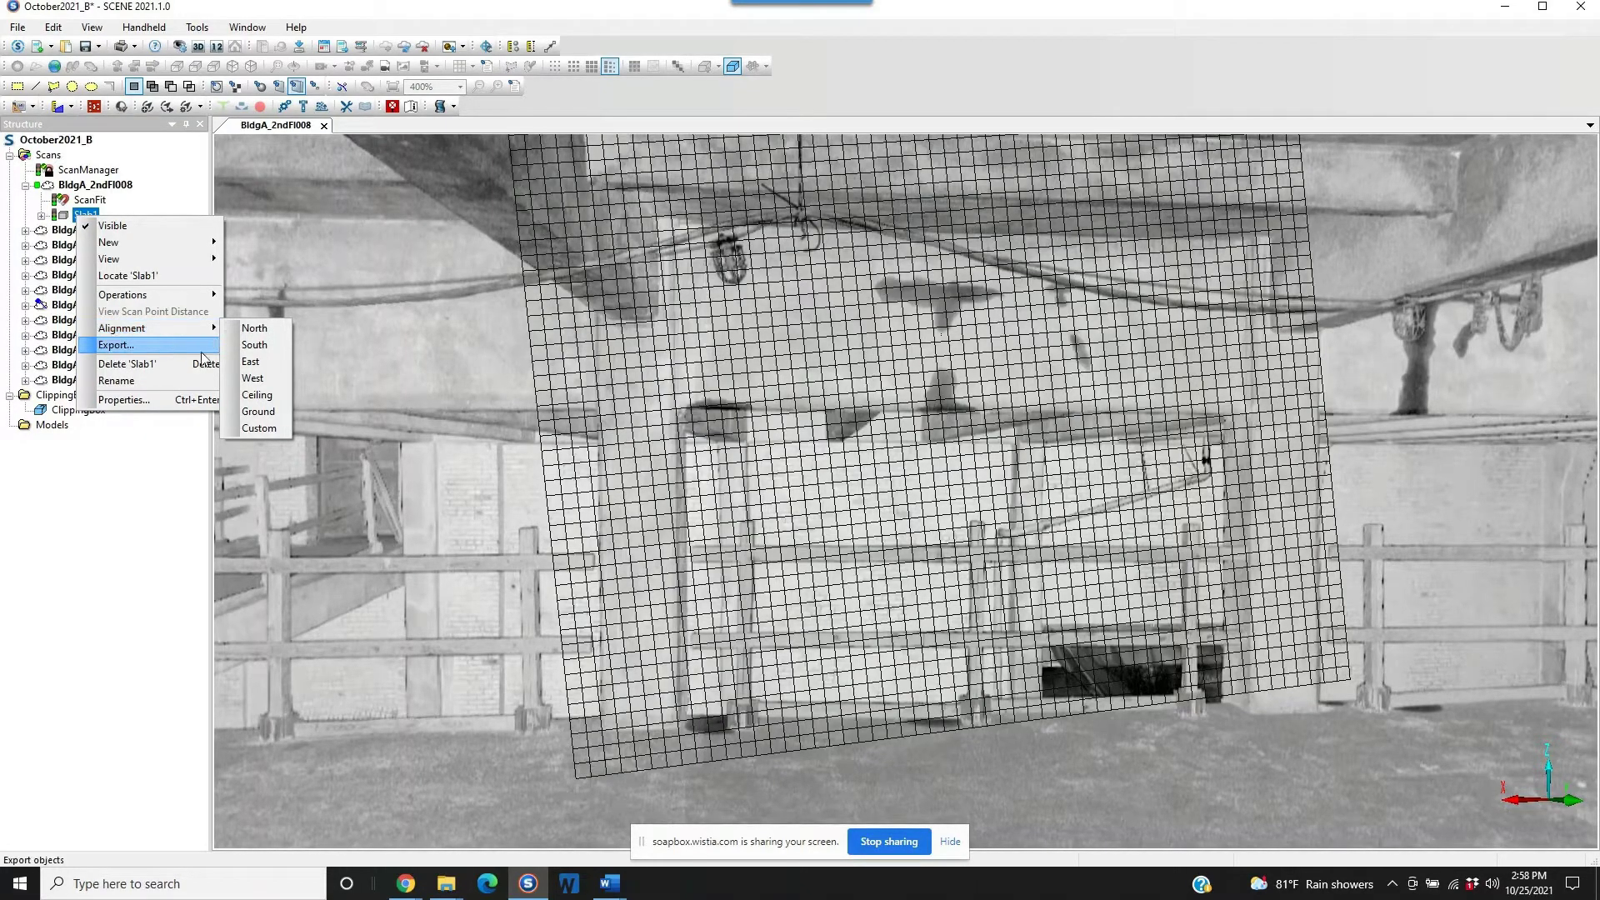
pyautogui.click(247, 330)
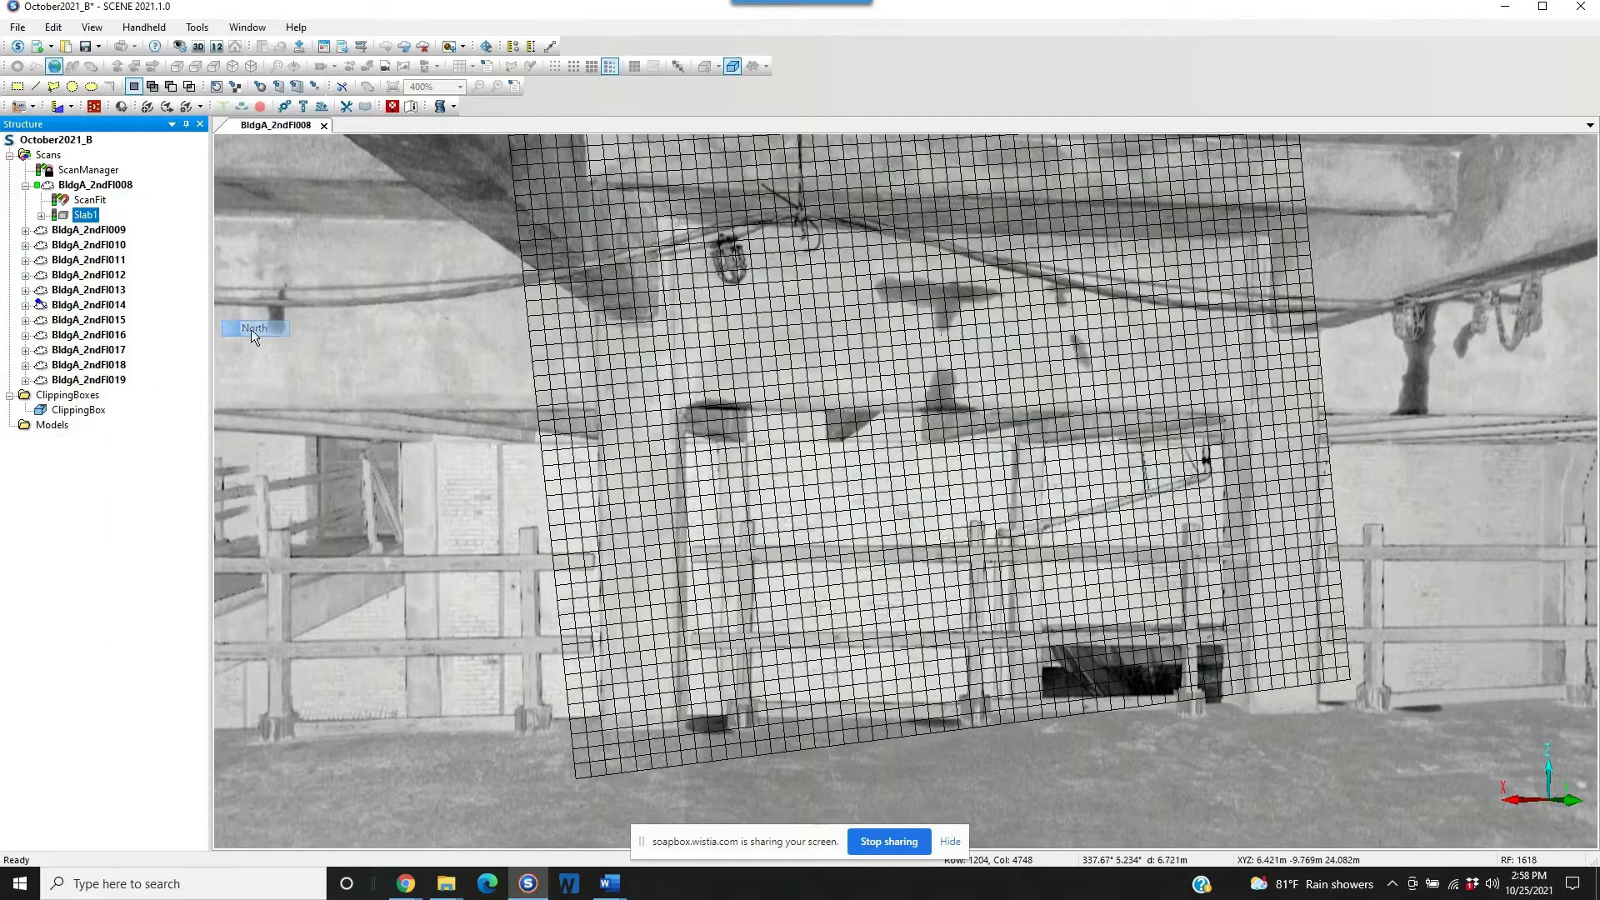
# - Close the BldgA_2ndFl008 scan view, return to the newer interface, and dismiss Updates and News
pyautogui.click(321, 128)
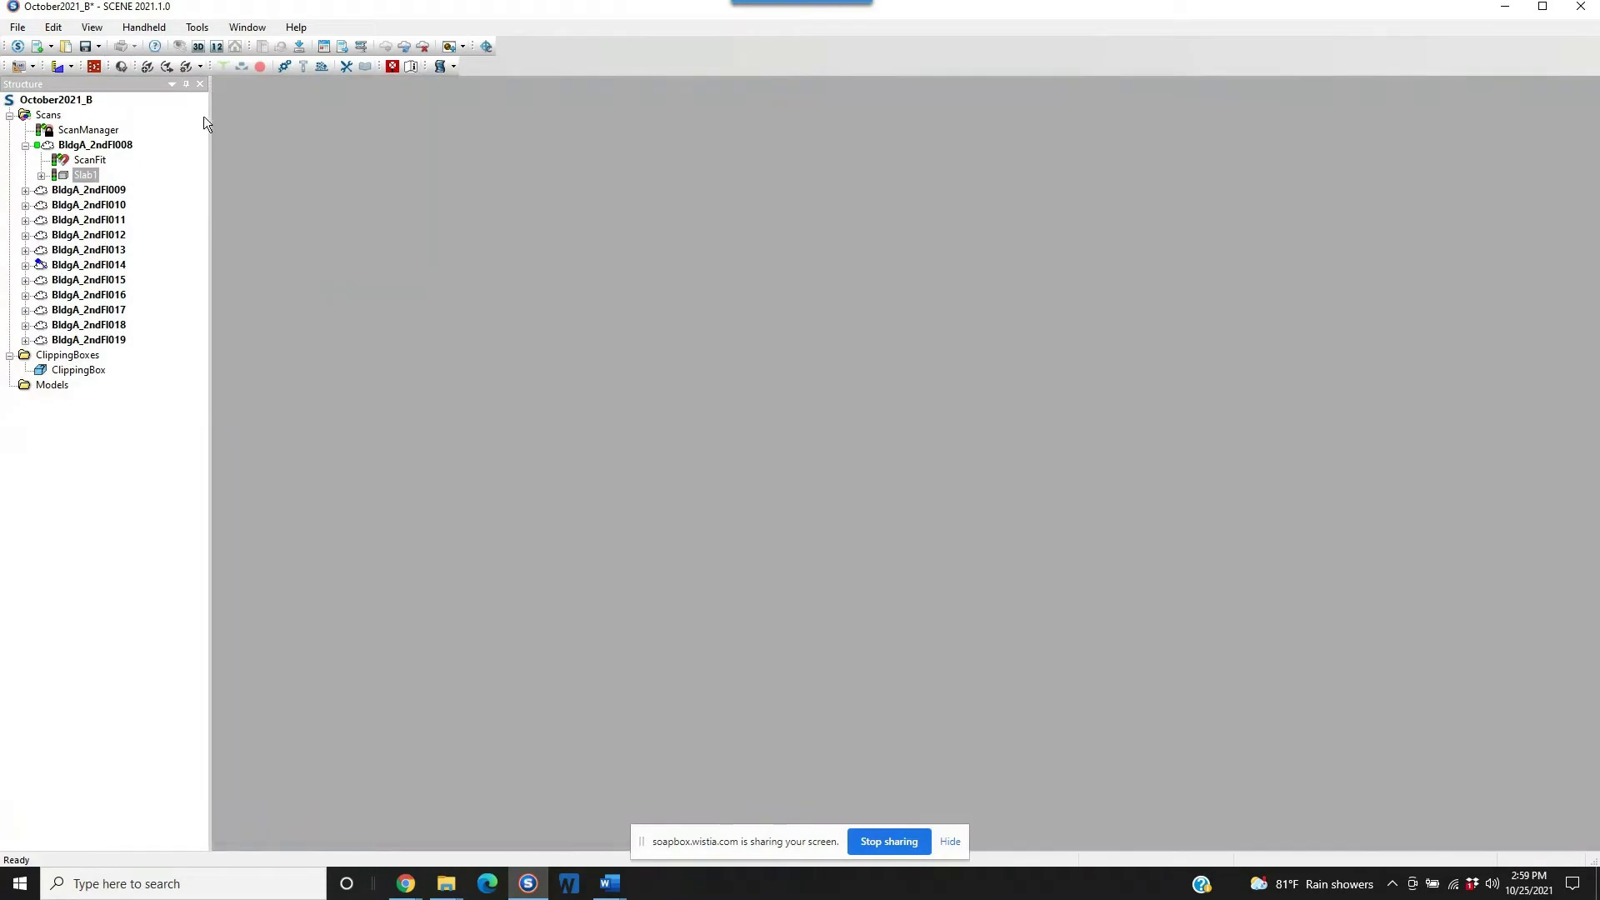
pyautogui.click(16, 48)
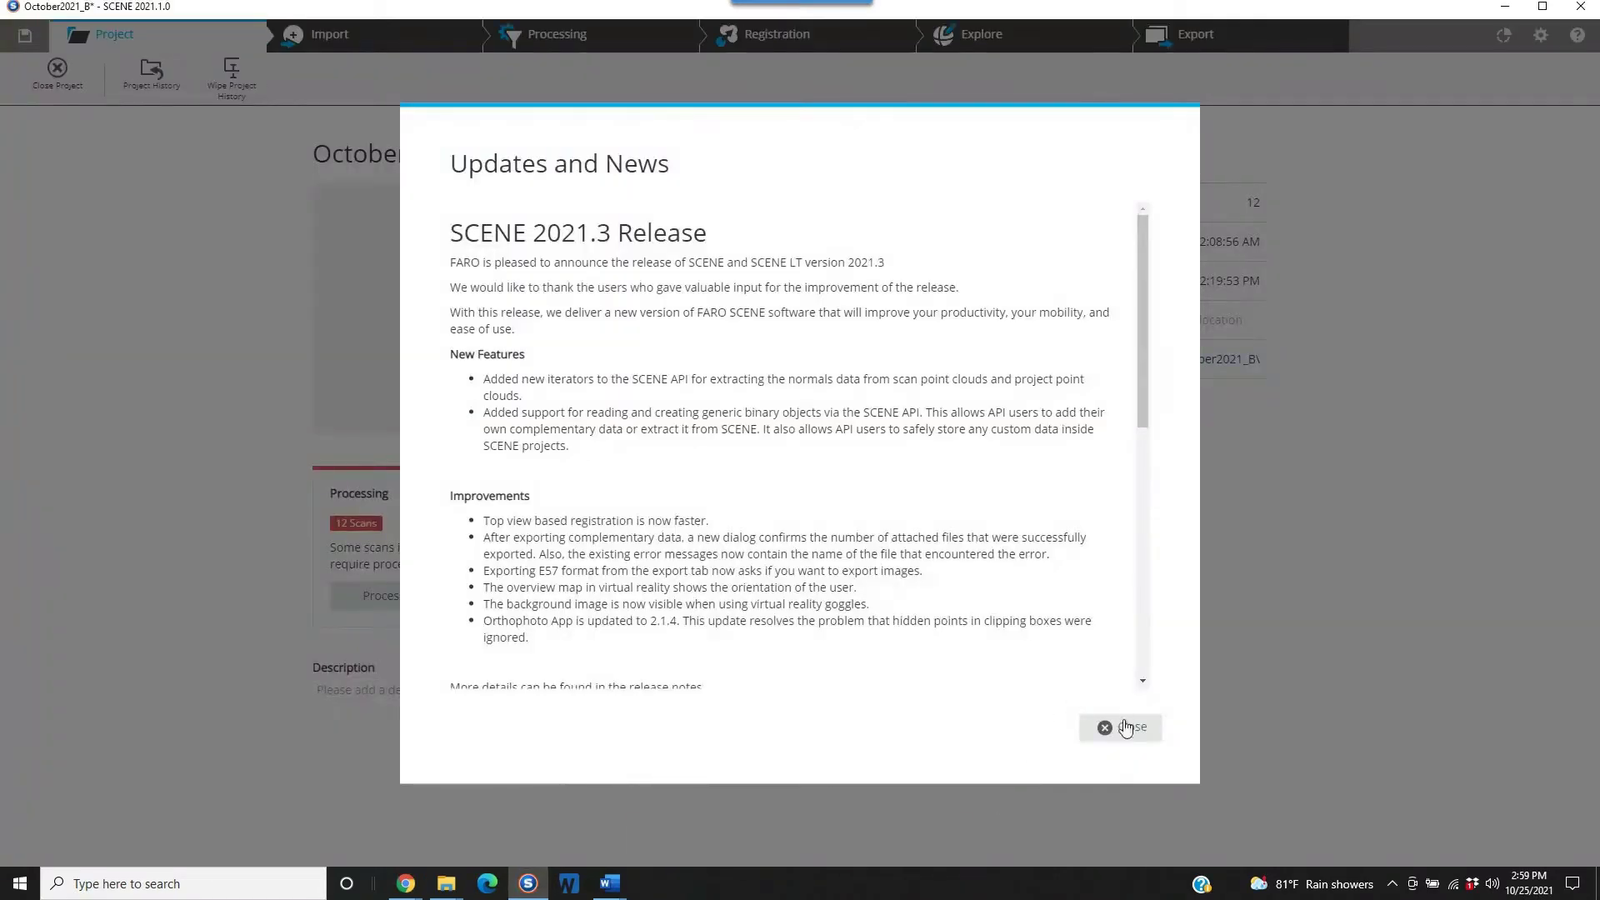
pyautogui.click(1127, 726)
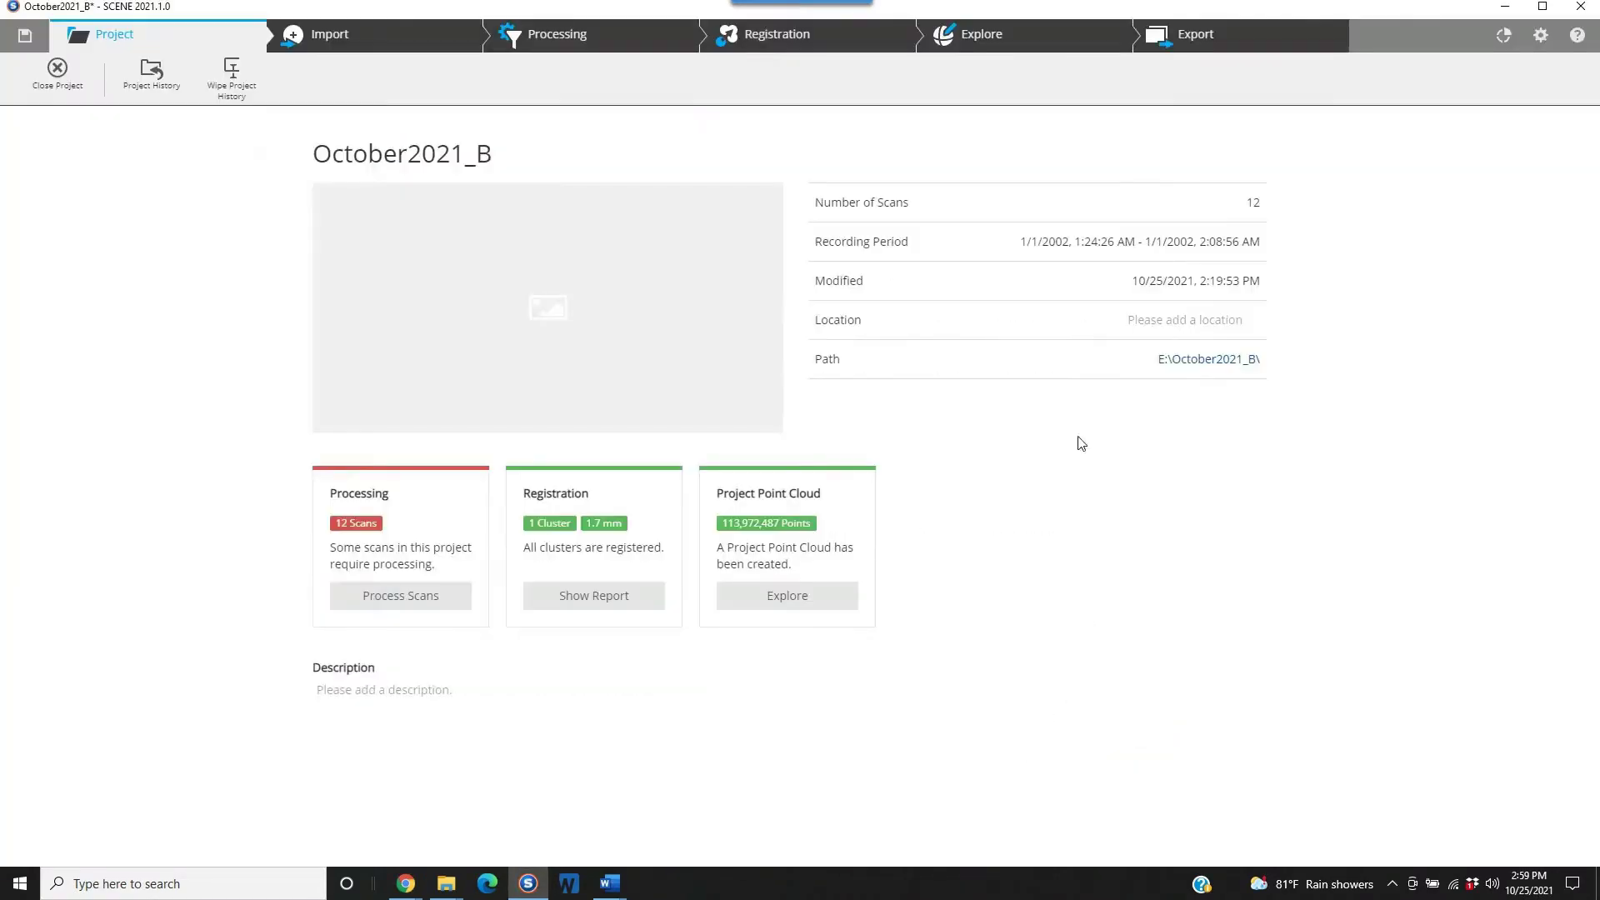
# - Open the project point cloud side-on and enable face moving on the ClippingBox
pyautogui.click(976, 37)
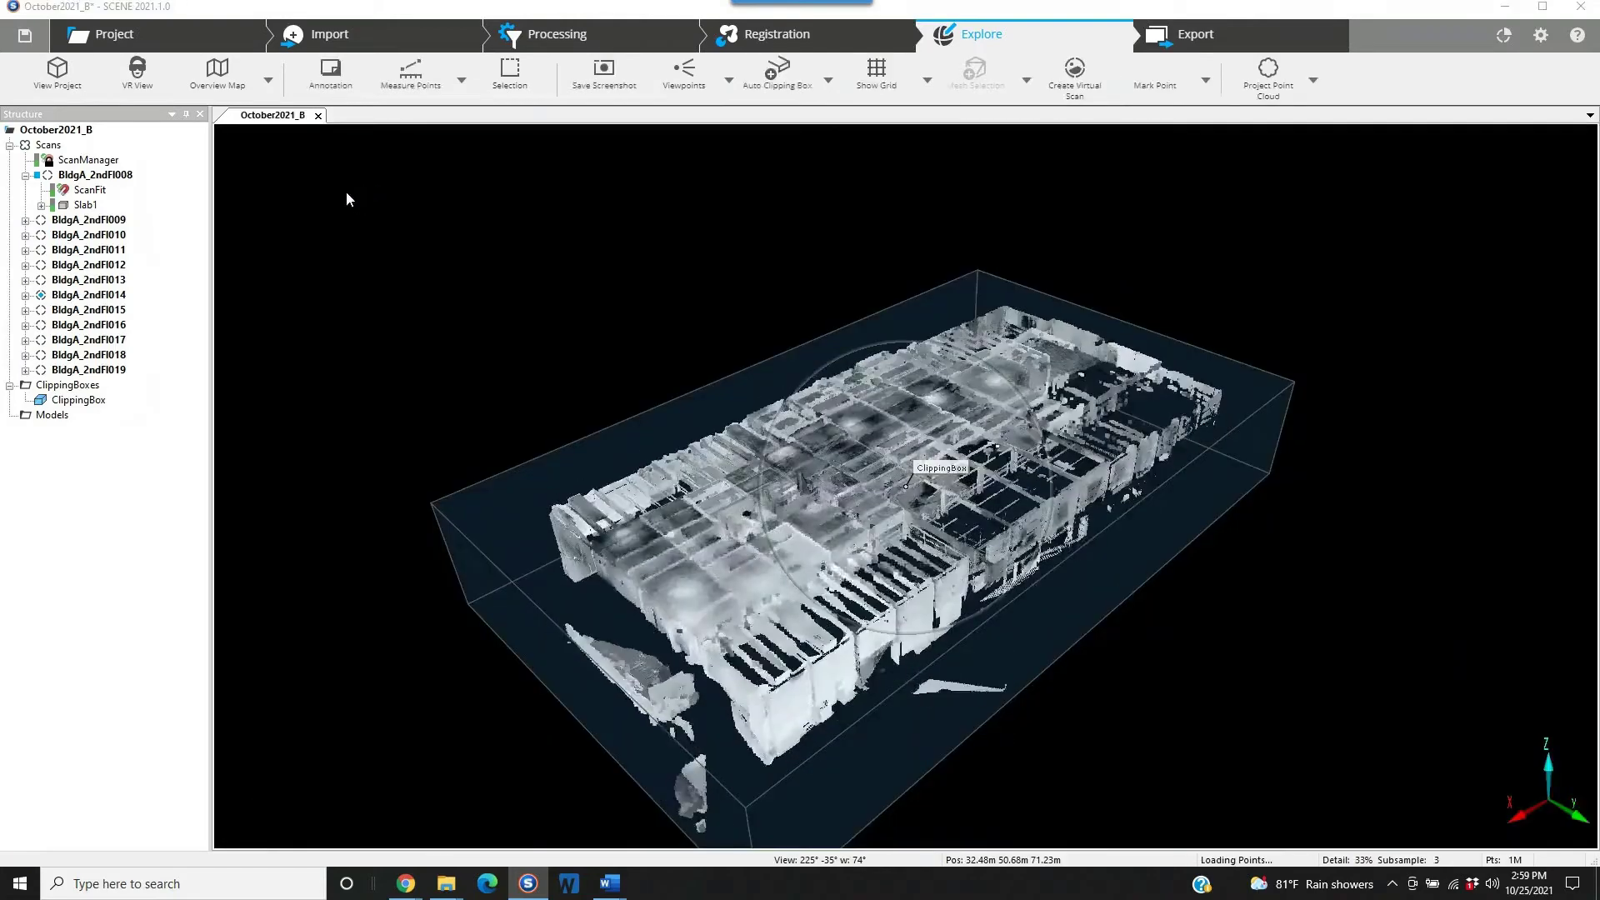
pyautogui.moveTo(412, 301); pyautogui.dragTo(286, 125)
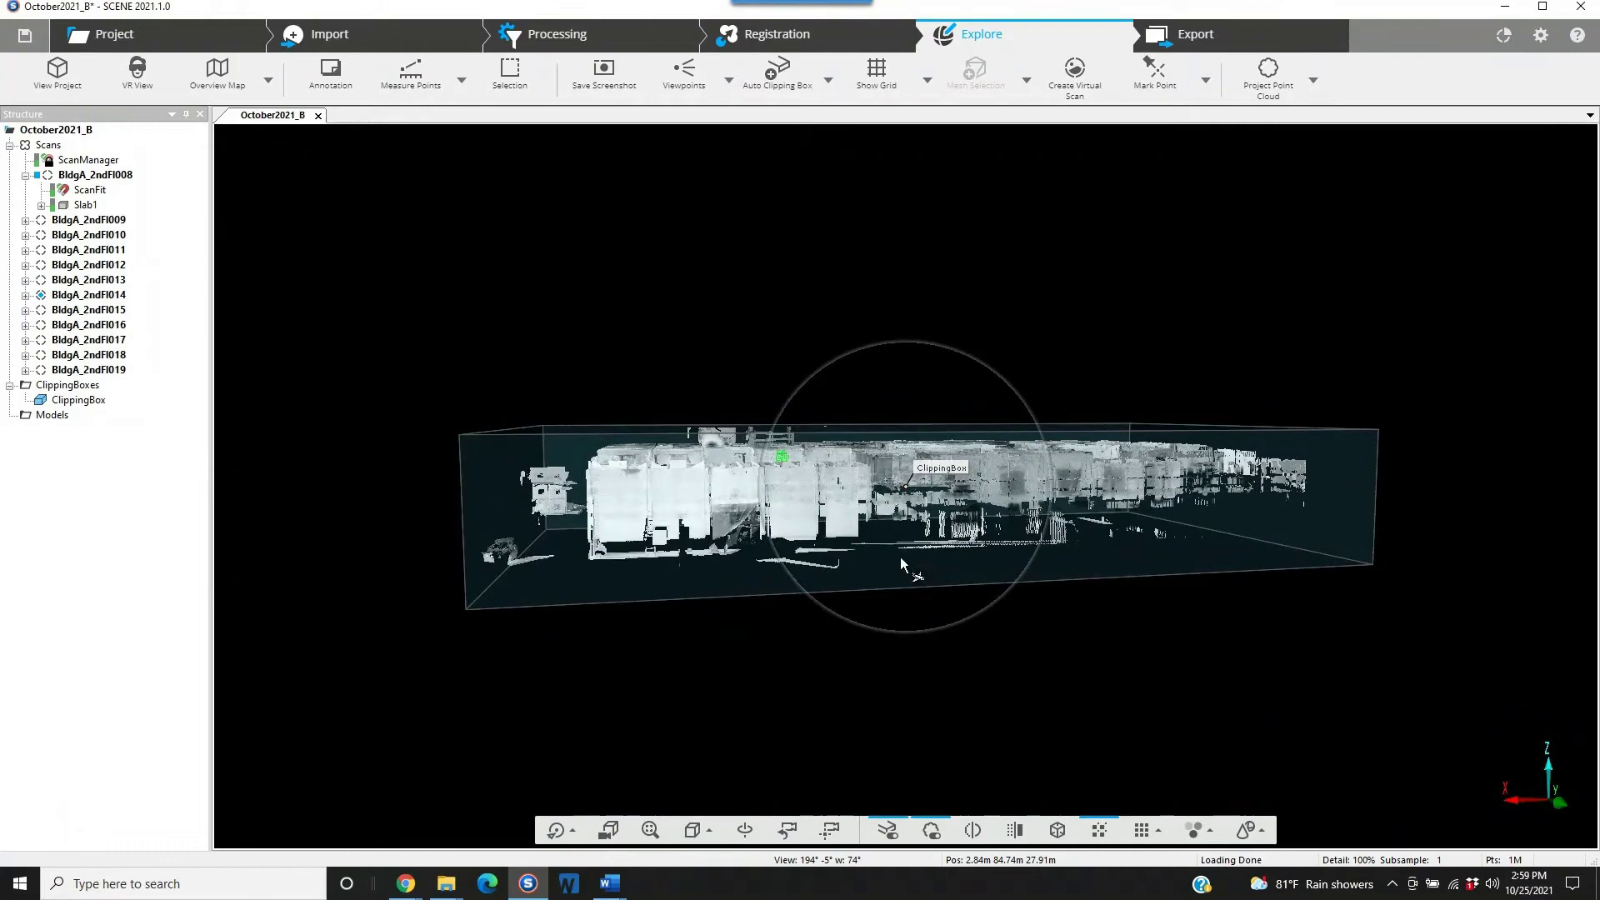
pyautogui.moveTo(1048, 613); pyautogui.dragTo(1038, 537)
pyautogui.scroll(3, 1035, 528)
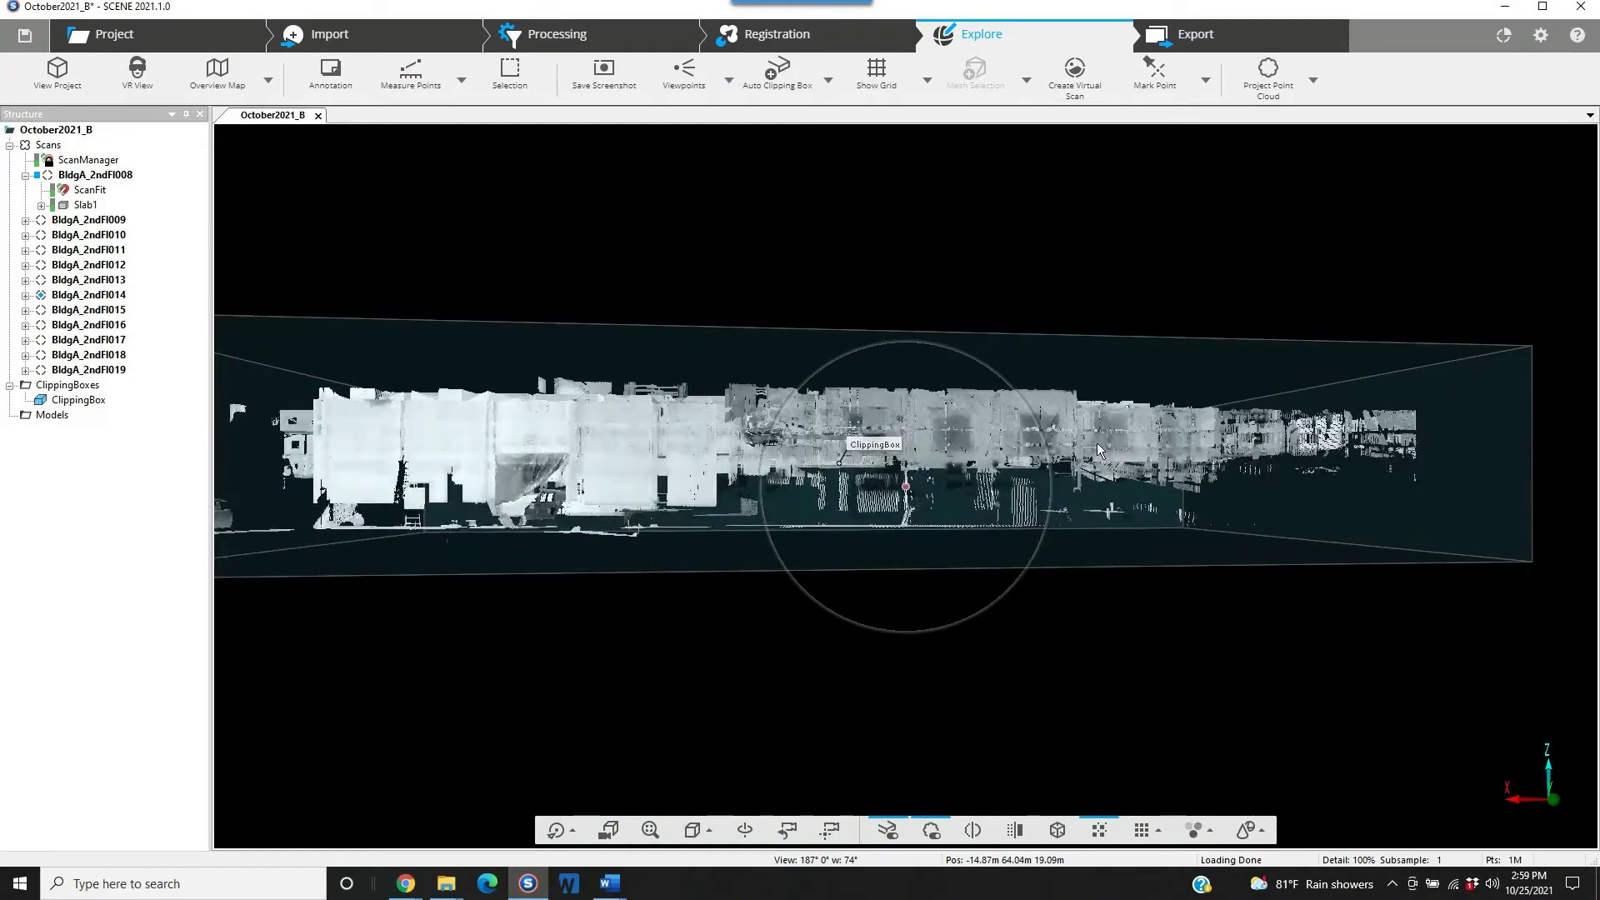
pyautogui.click(1098, 375)
pyautogui.rightClick(1098, 375)
pyautogui.click(840, 350)
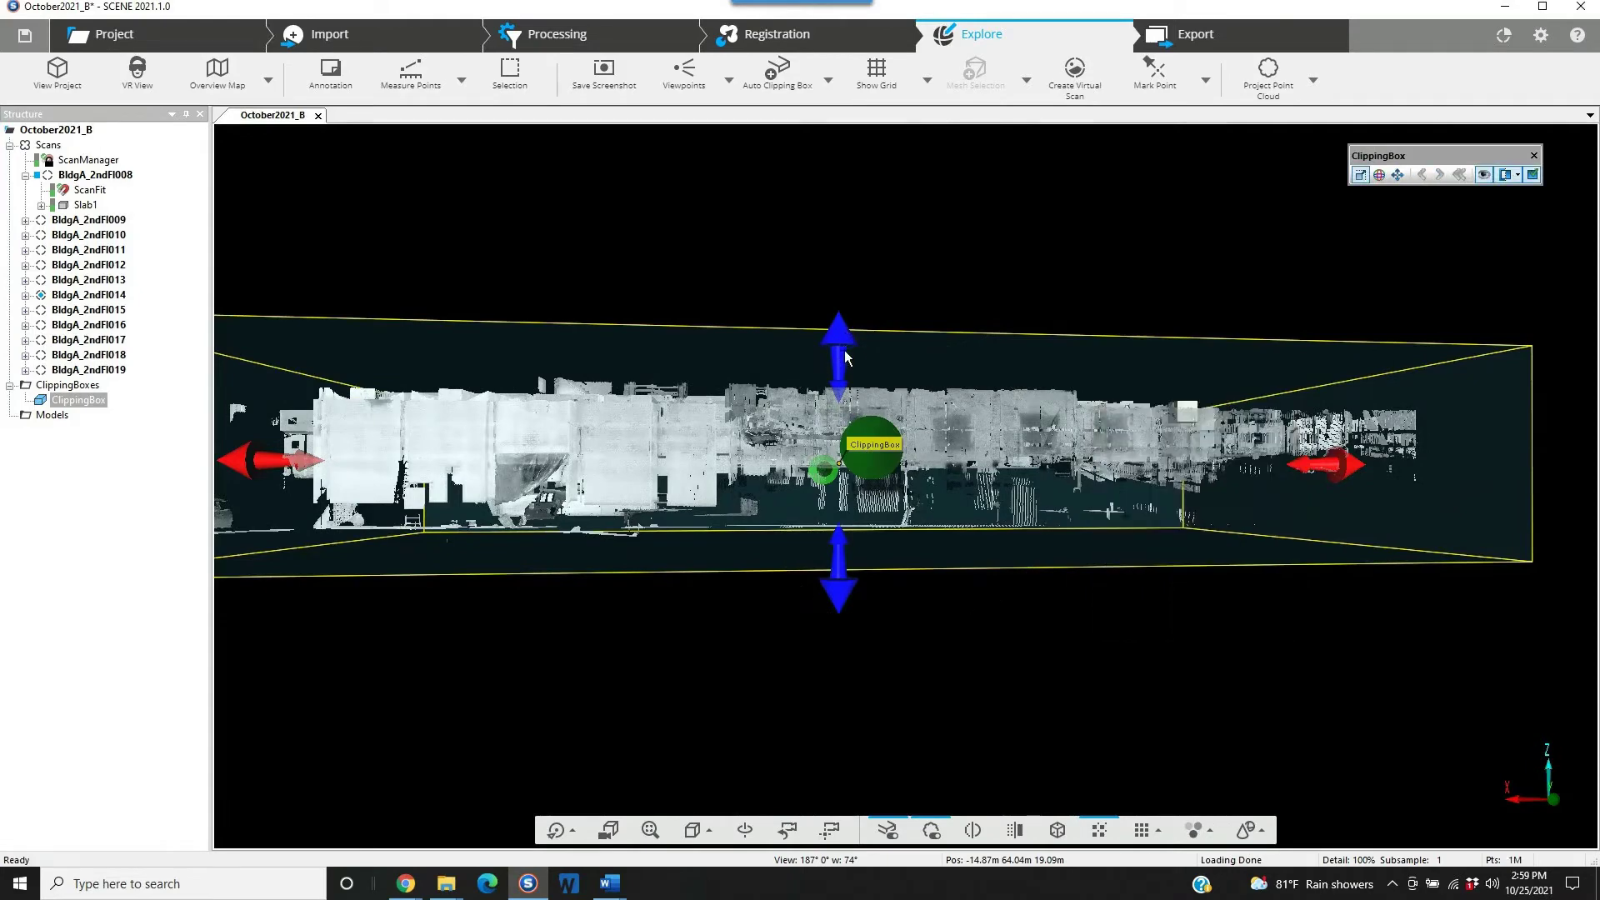
# - Raise the box's bottom and top to leave a thin floor-plan slice
pyautogui.moveTo(843, 559); pyautogui.dragTo(837, 497)
pyautogui.moveTo(1017, 290); pyautogui.dragTo(1011, 483)
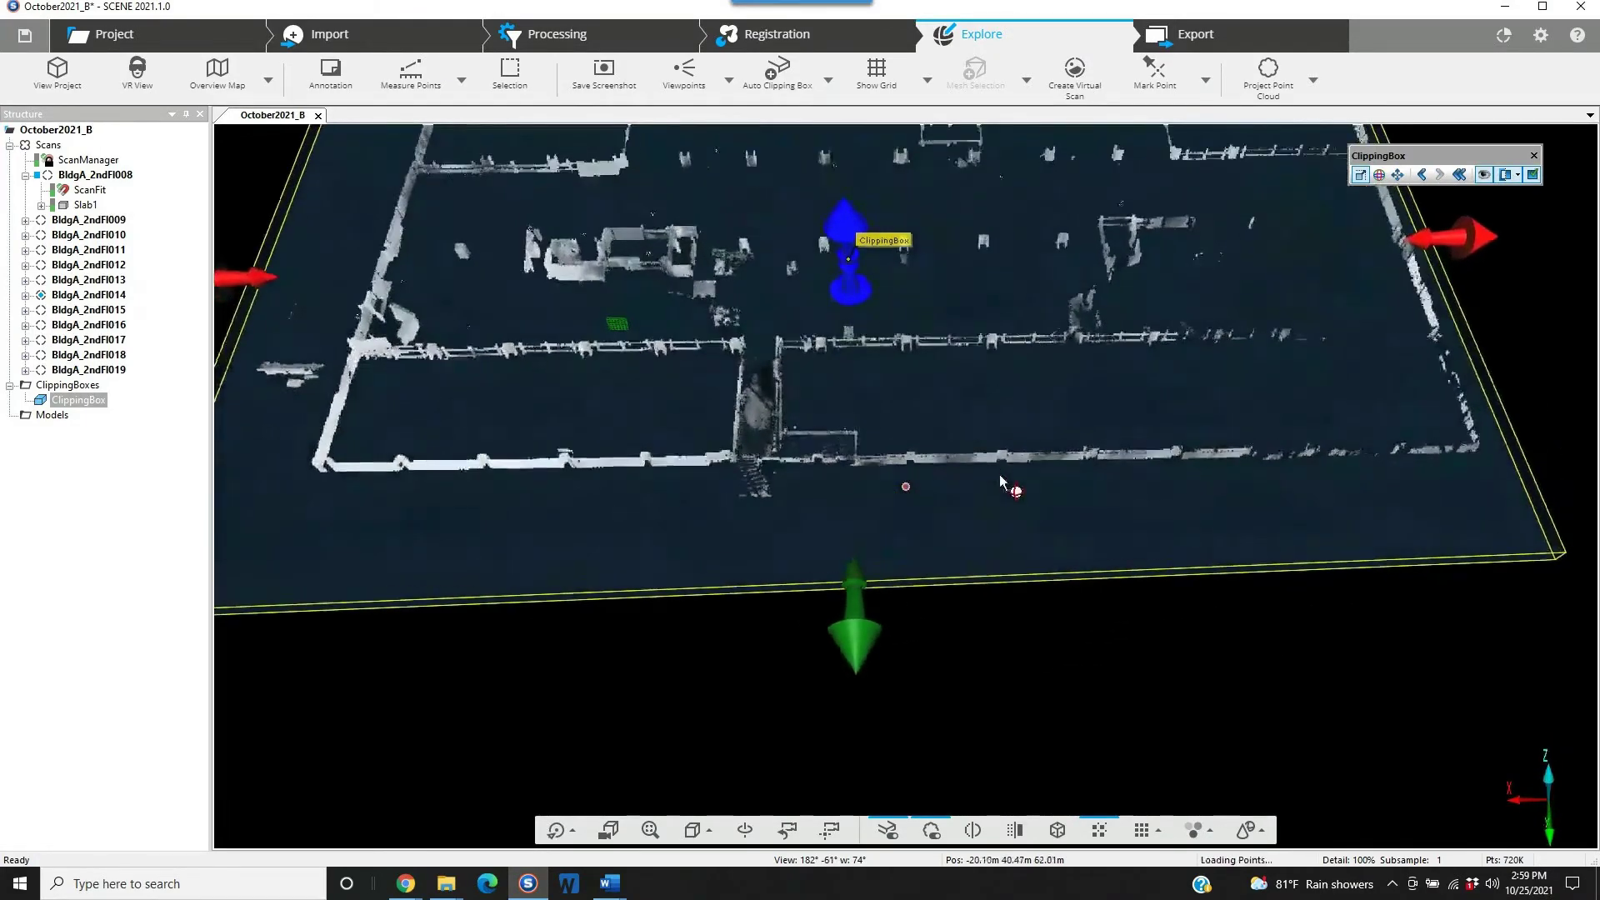
pyautogui.scroll(-5, 910, 345)
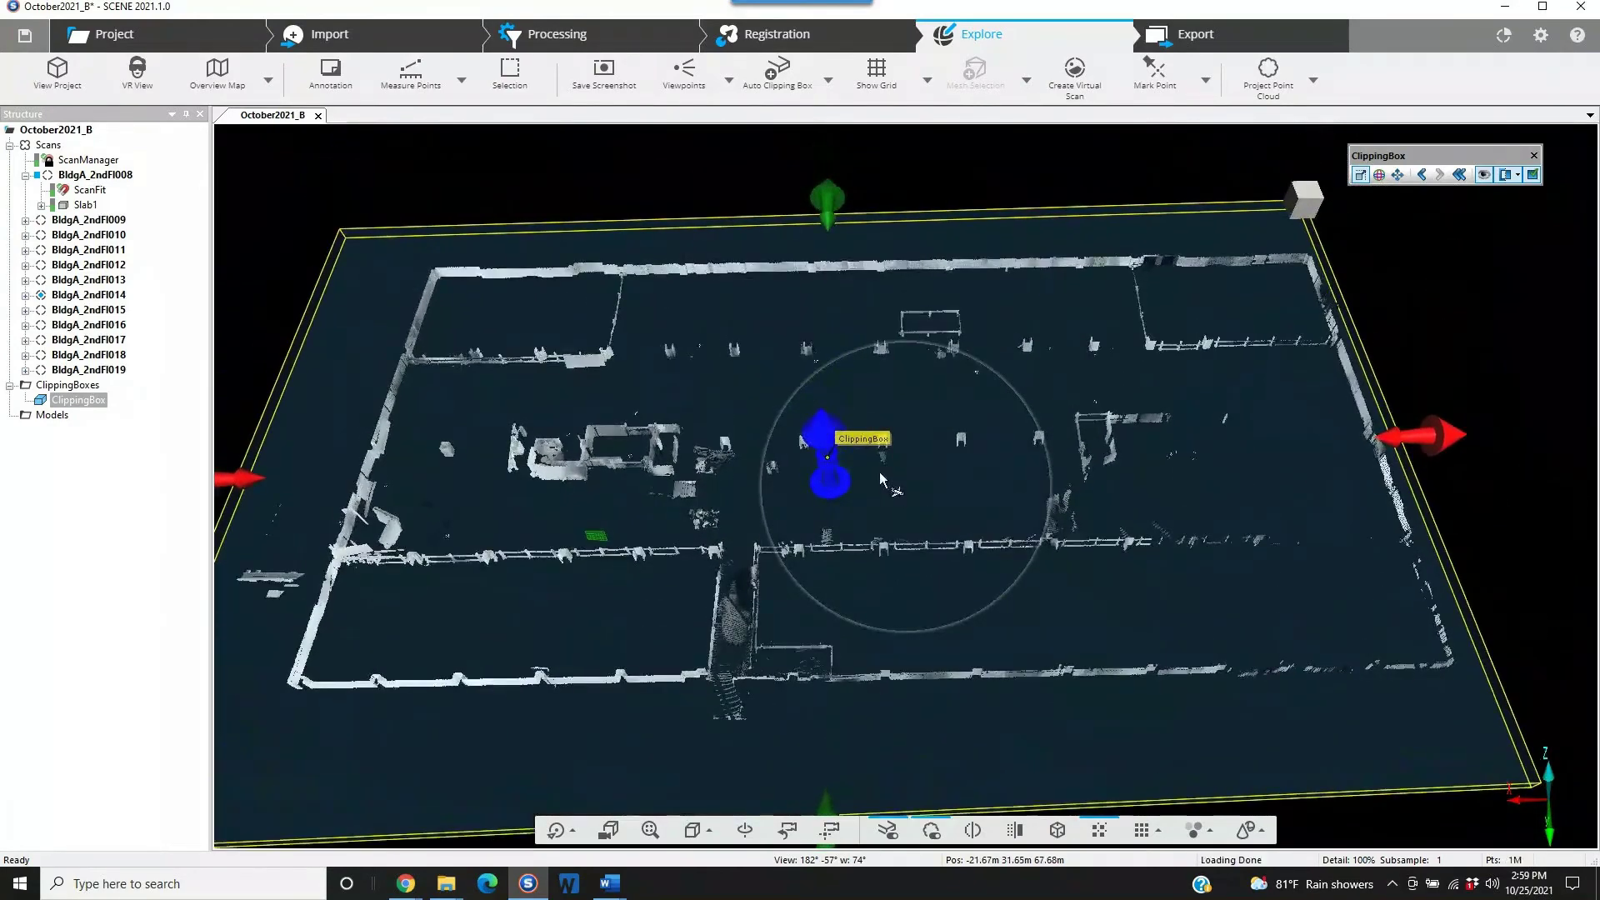
pyautogui.moveTo(816, 430); pyautogui.dragTo(810, 404)
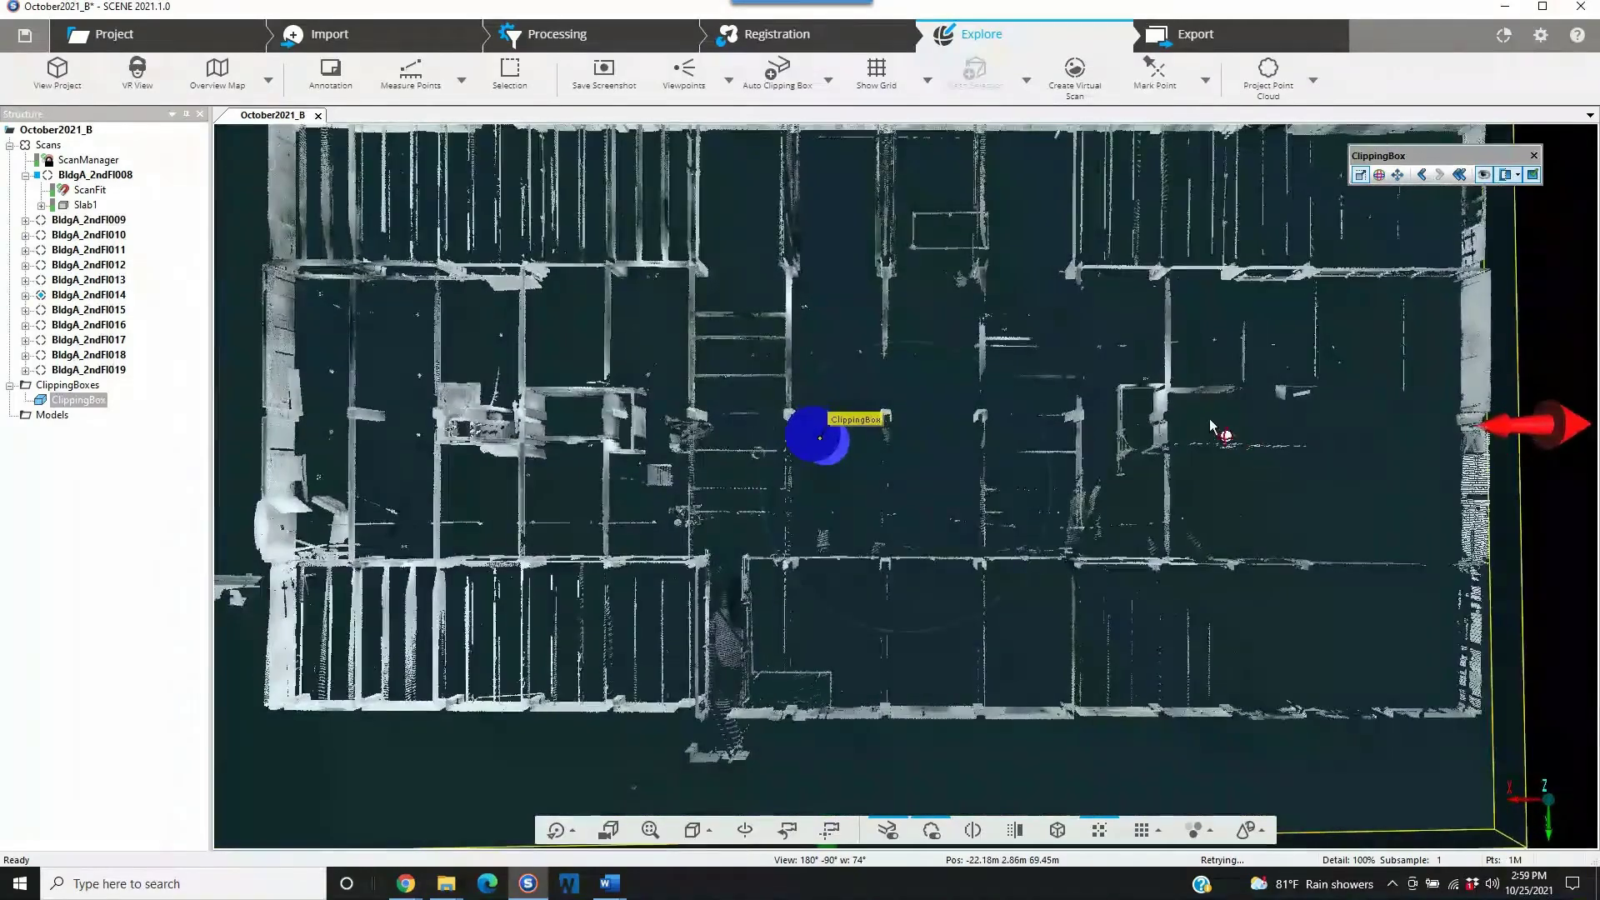
# - Frame the top-down plan view, rotating it 180 degrees and zooming out
pyautogui.moveTo(1210, 426)
pyautogui.mouseDown()
pyautogui.moveTo(1208, 466)
pyautogui.moveTo(1042, 460)
pyautogui.mouseUp()
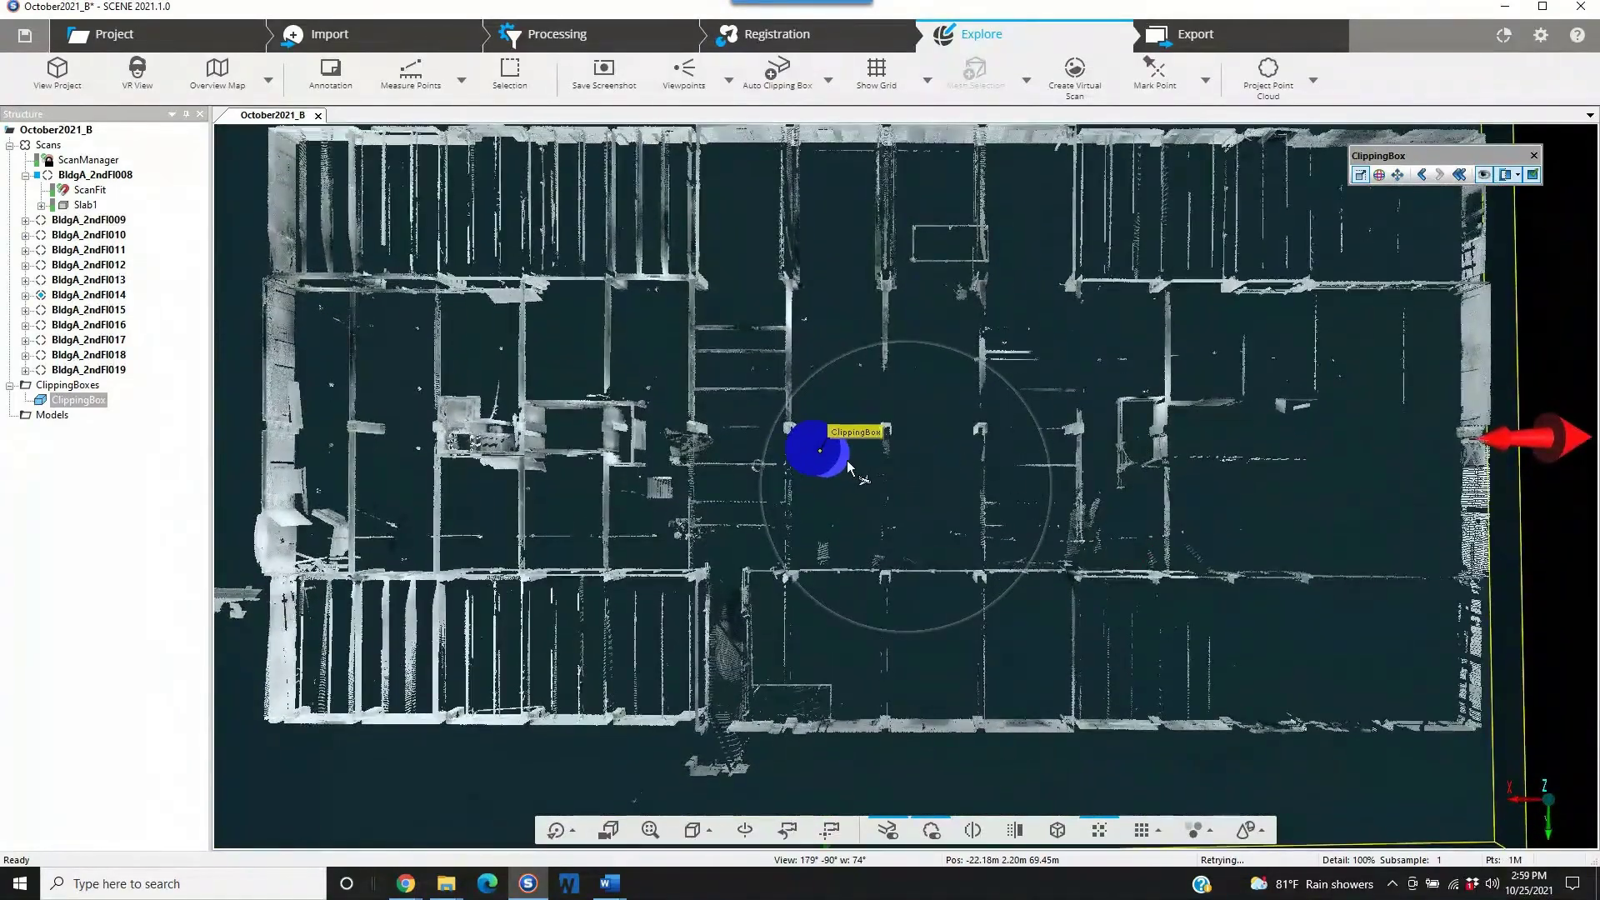
pyautogui.moveTo(847, 460); pyautogui.dragTo(844, 467)
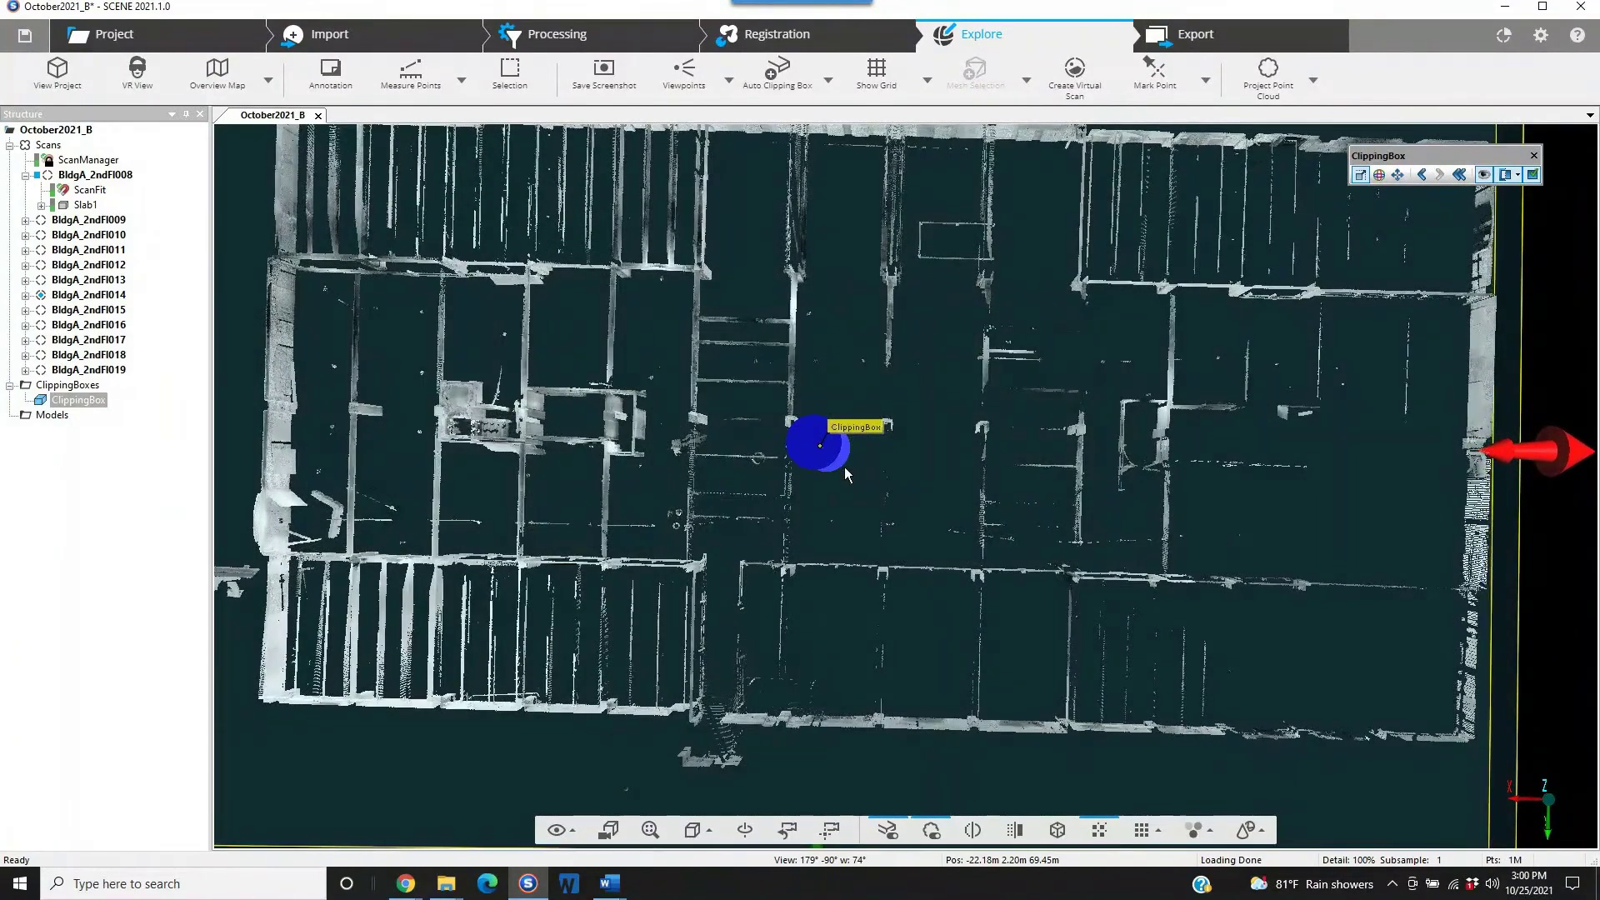
pyautogui.scroll(-2, 972, 392)
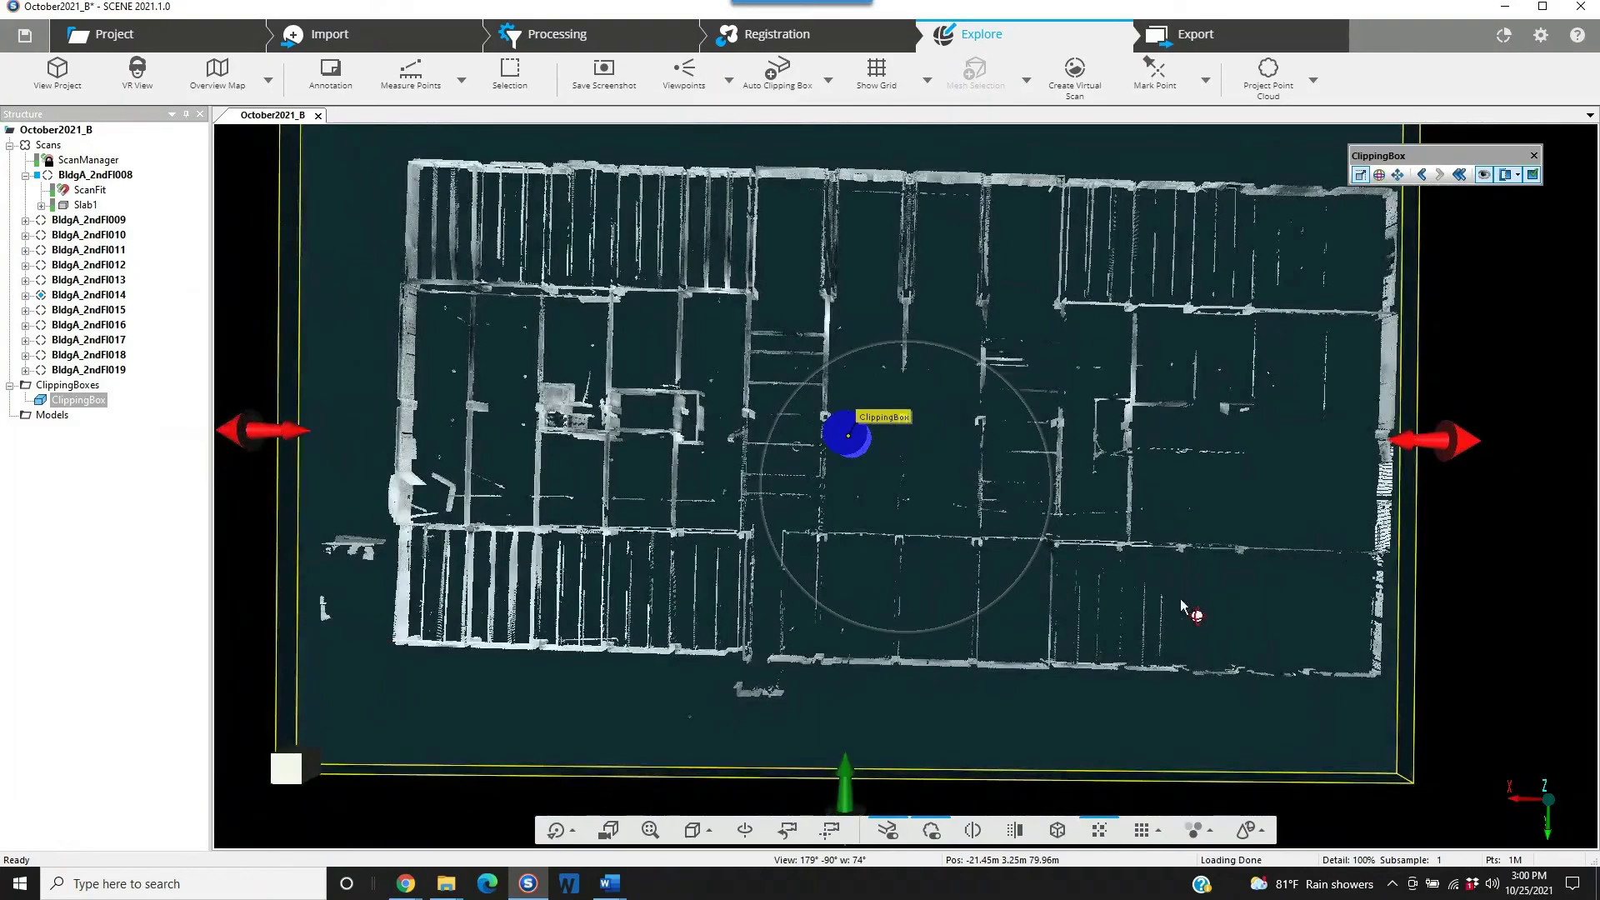
pyautogui.scroll(-1, 1479, 593)
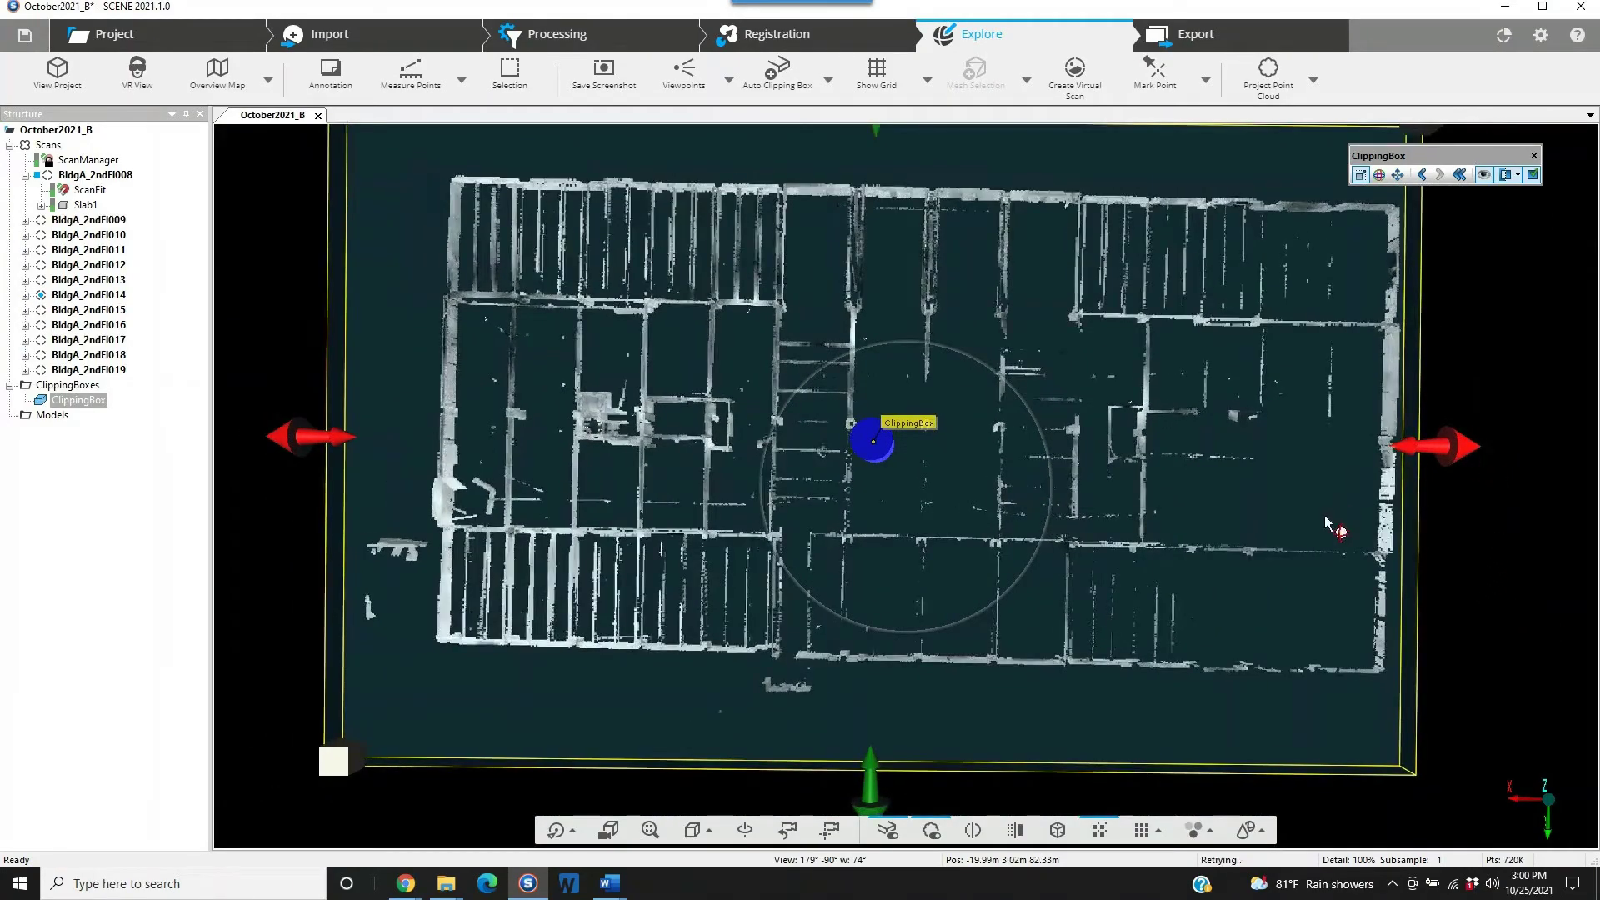
pyautogui.moveTo(1486, 604); pyautogui.dragTo(1438, 593)
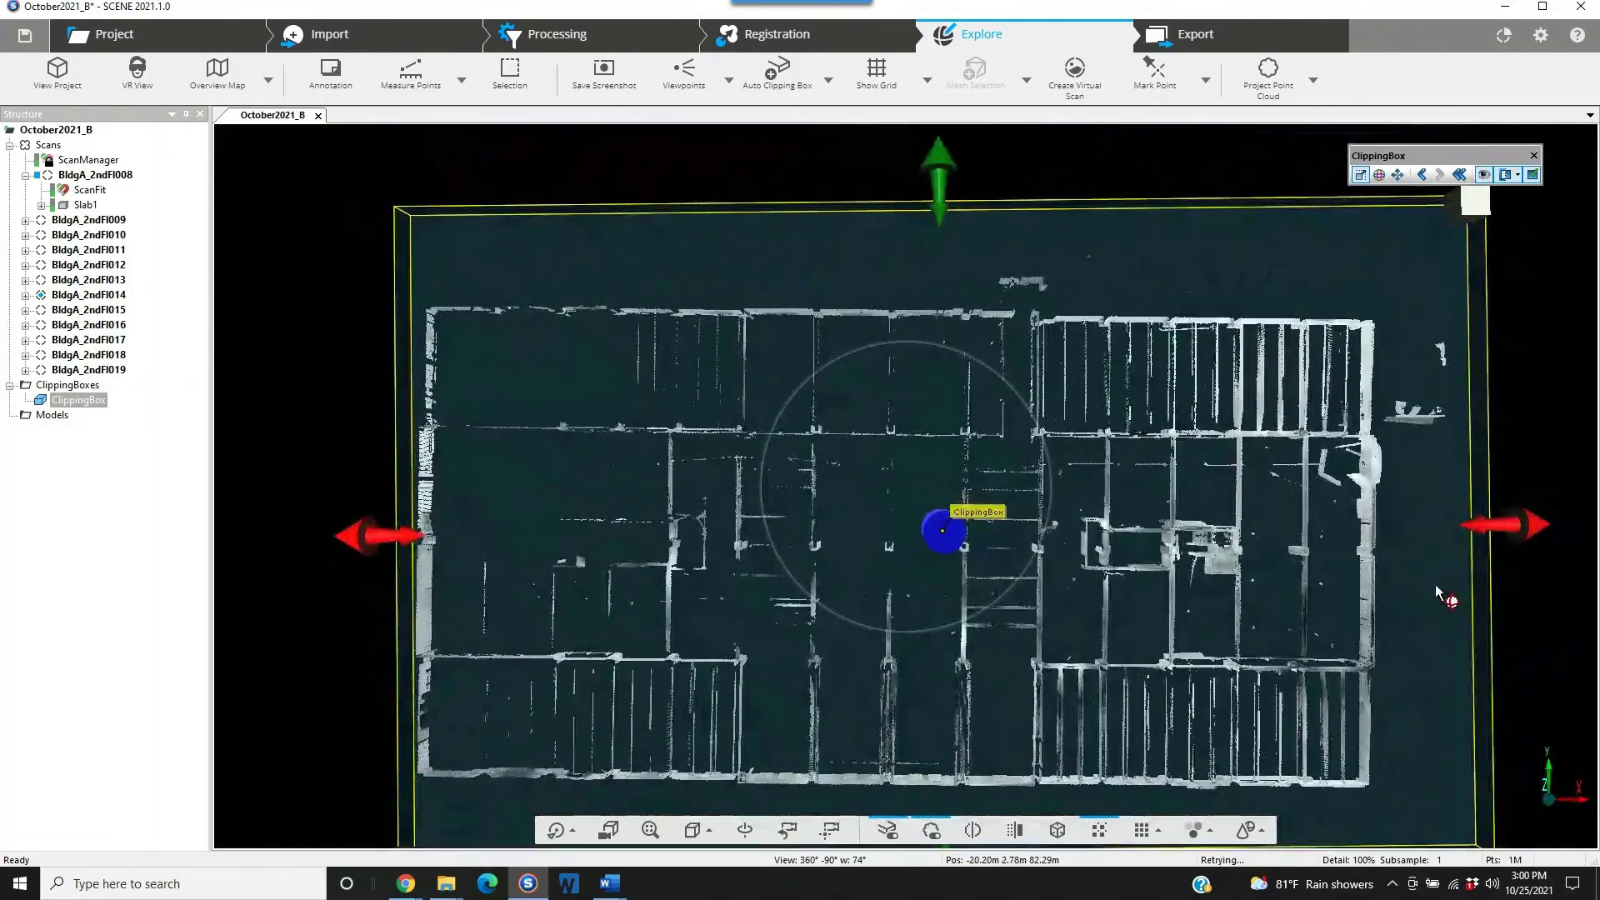
pyautogui.scroll(-3, 1464, 439)
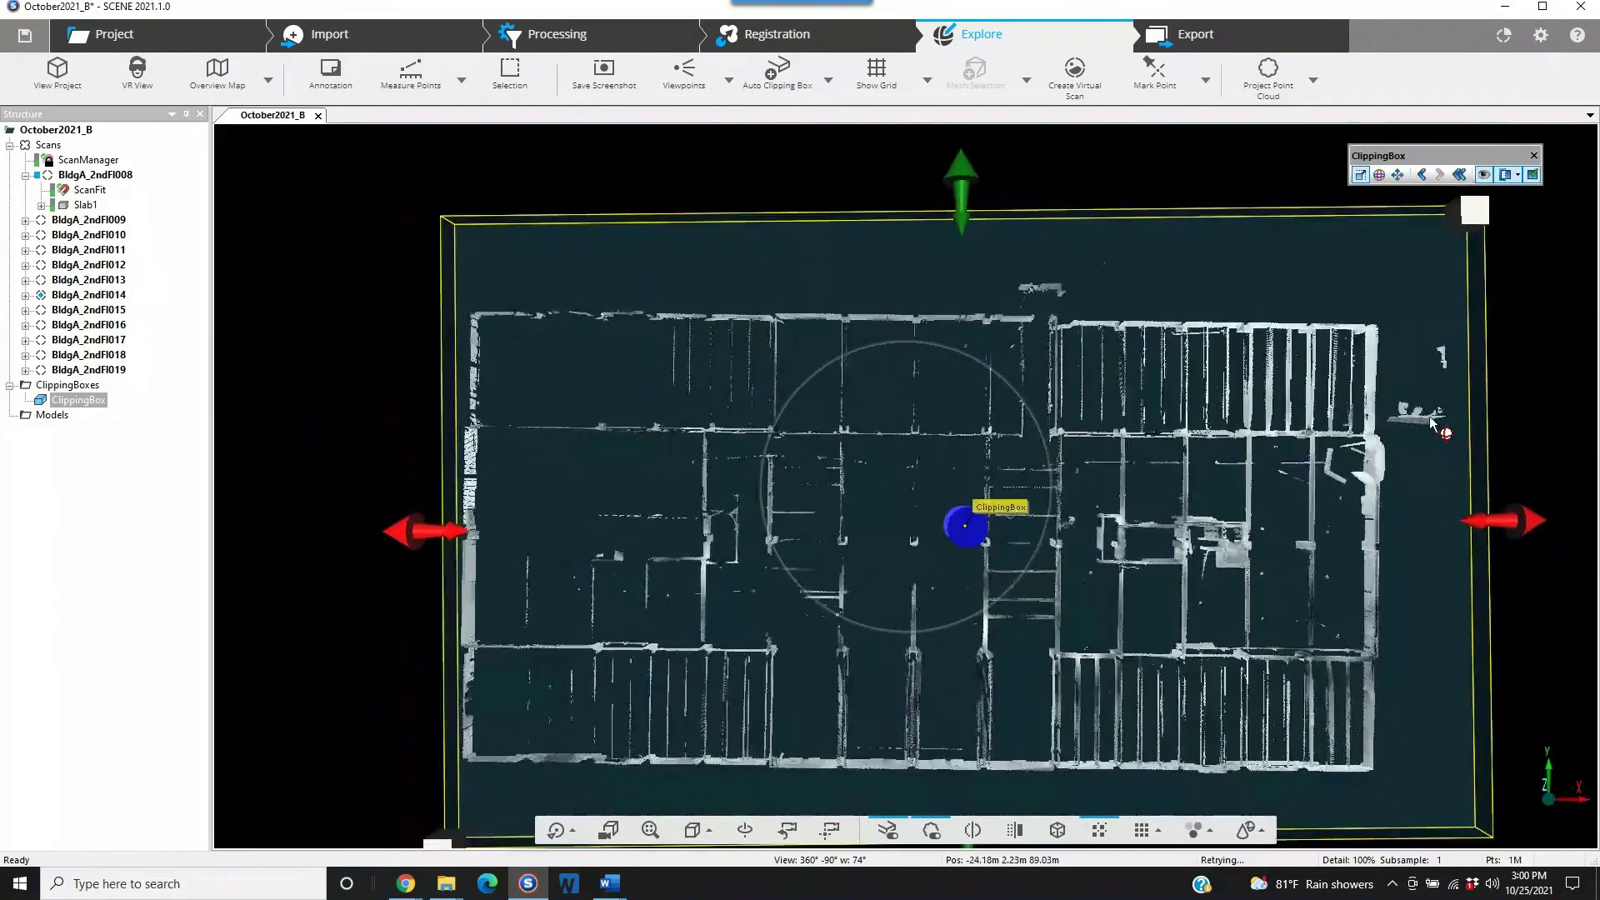
pyautogui.scroll(-3, 1432, 424)
# - Pan the view to center the top-down floor plan
pyautogui.moveTo(1329, 422); pyautogui.dragTo(1064, 417, button='right')
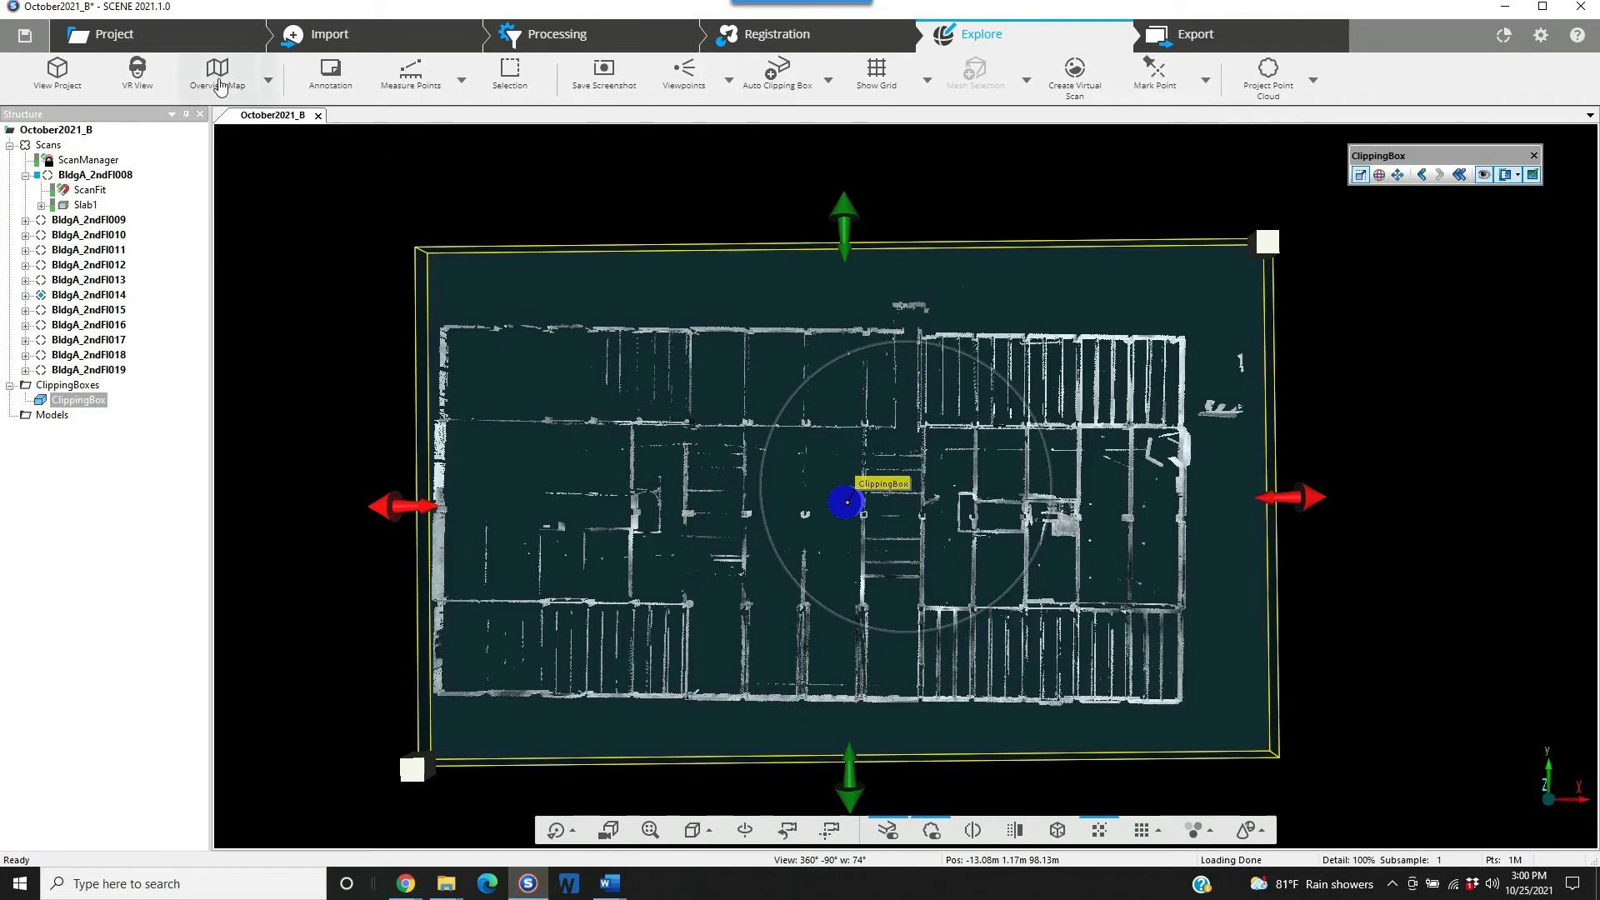
# - Create an overview map from the BldgA 2nd-floor ClippingBox top-down view and confirm it
pyautogui.click(268, 84)
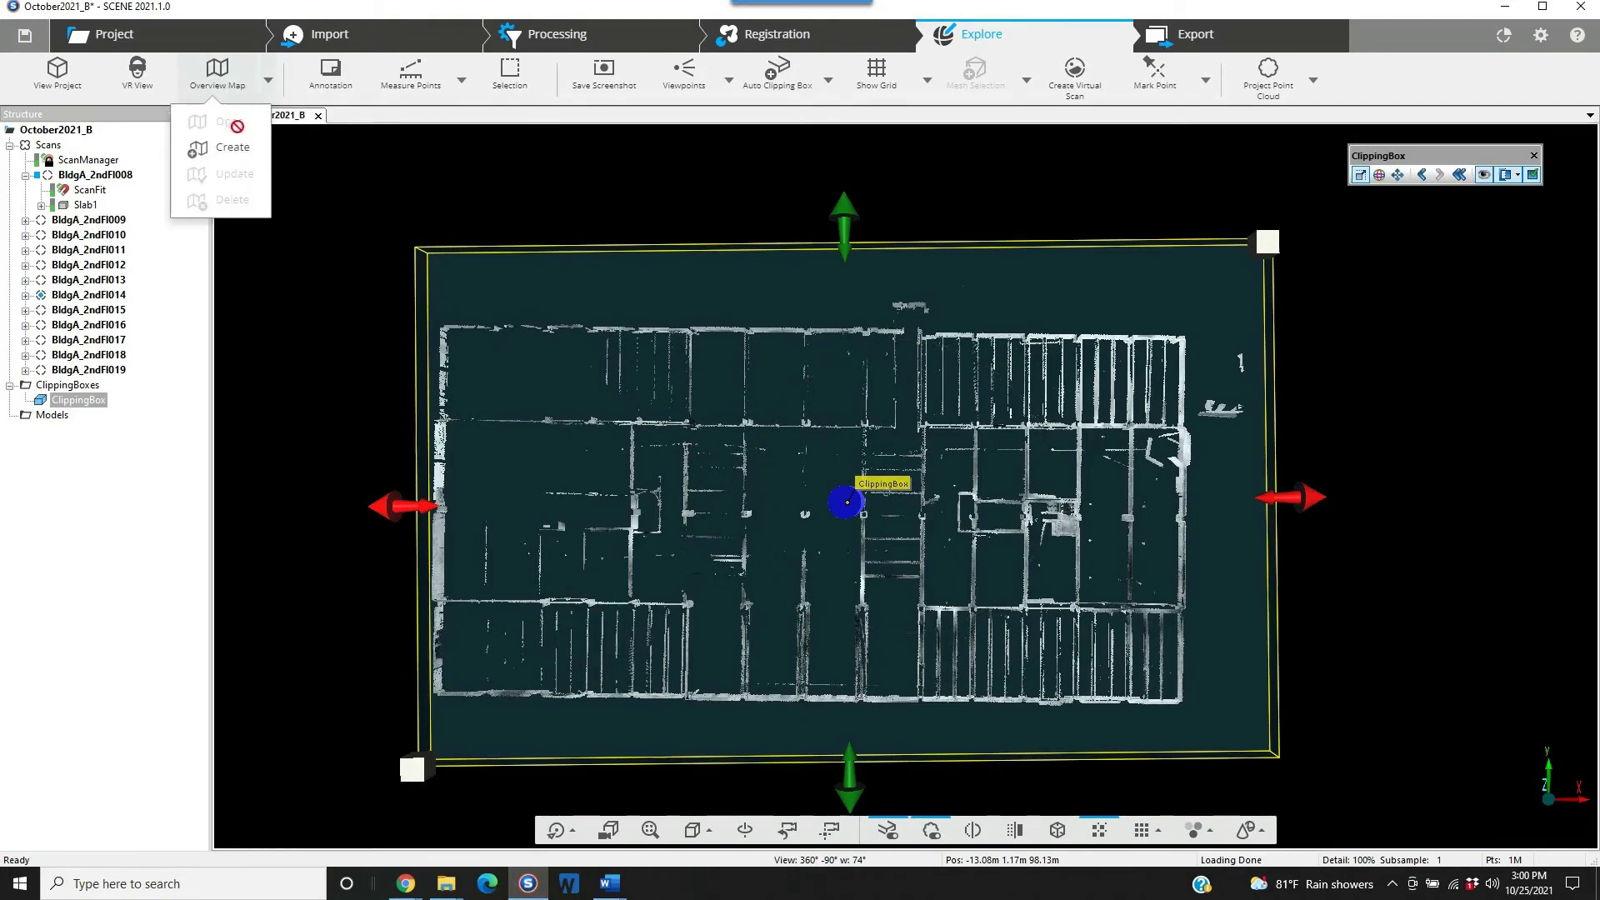
pyautogui.click(213, 146)
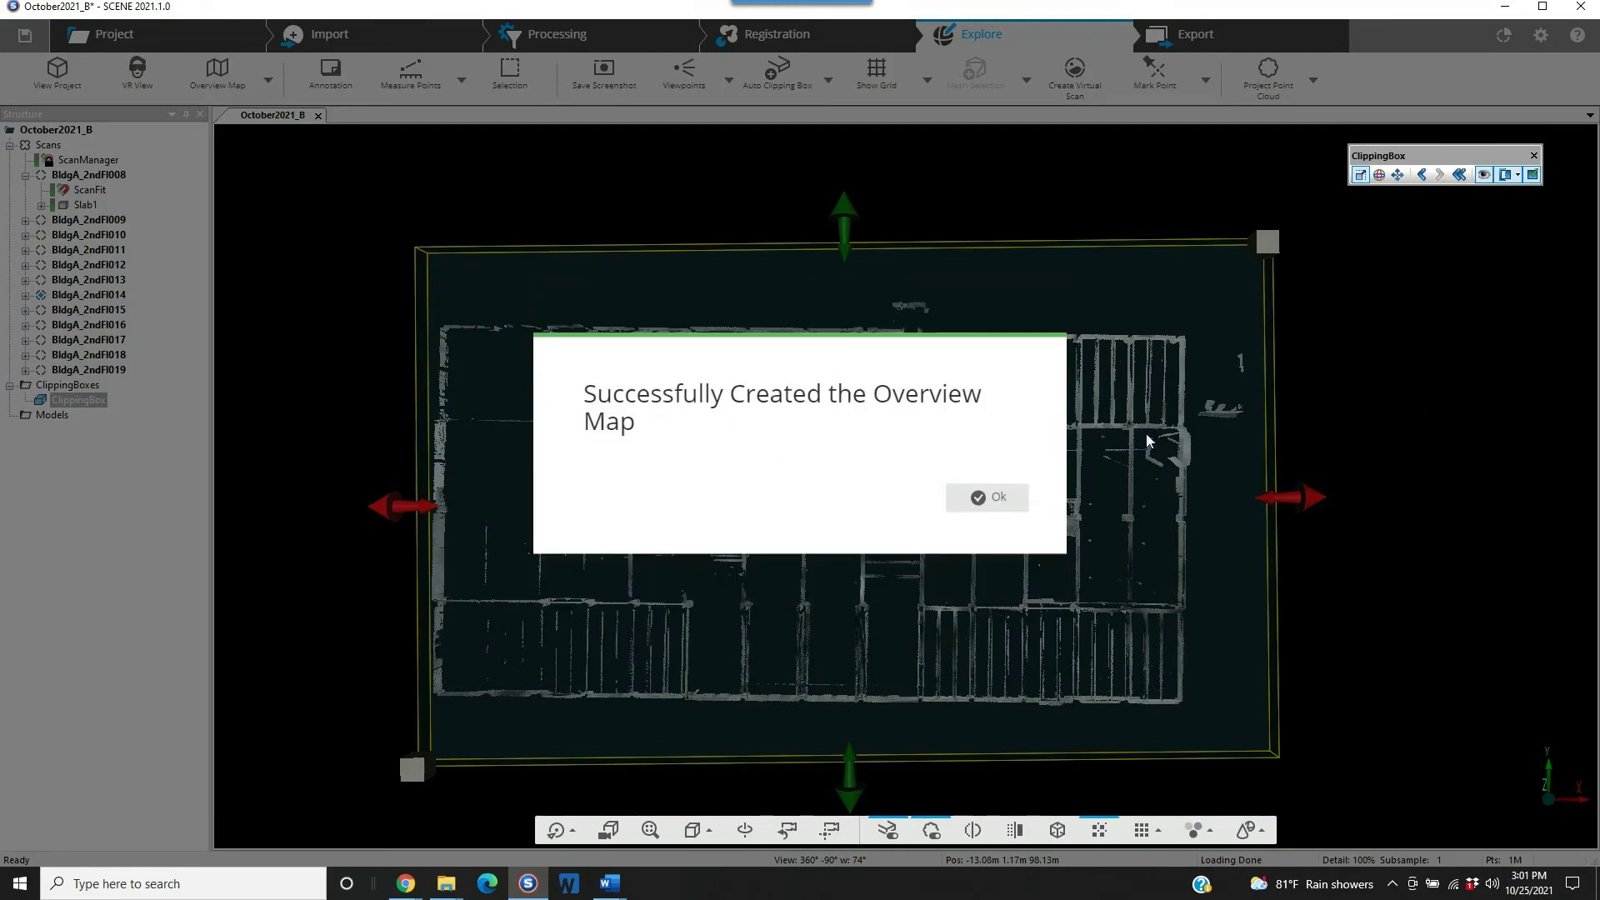
pyautogui.click(987, 498)
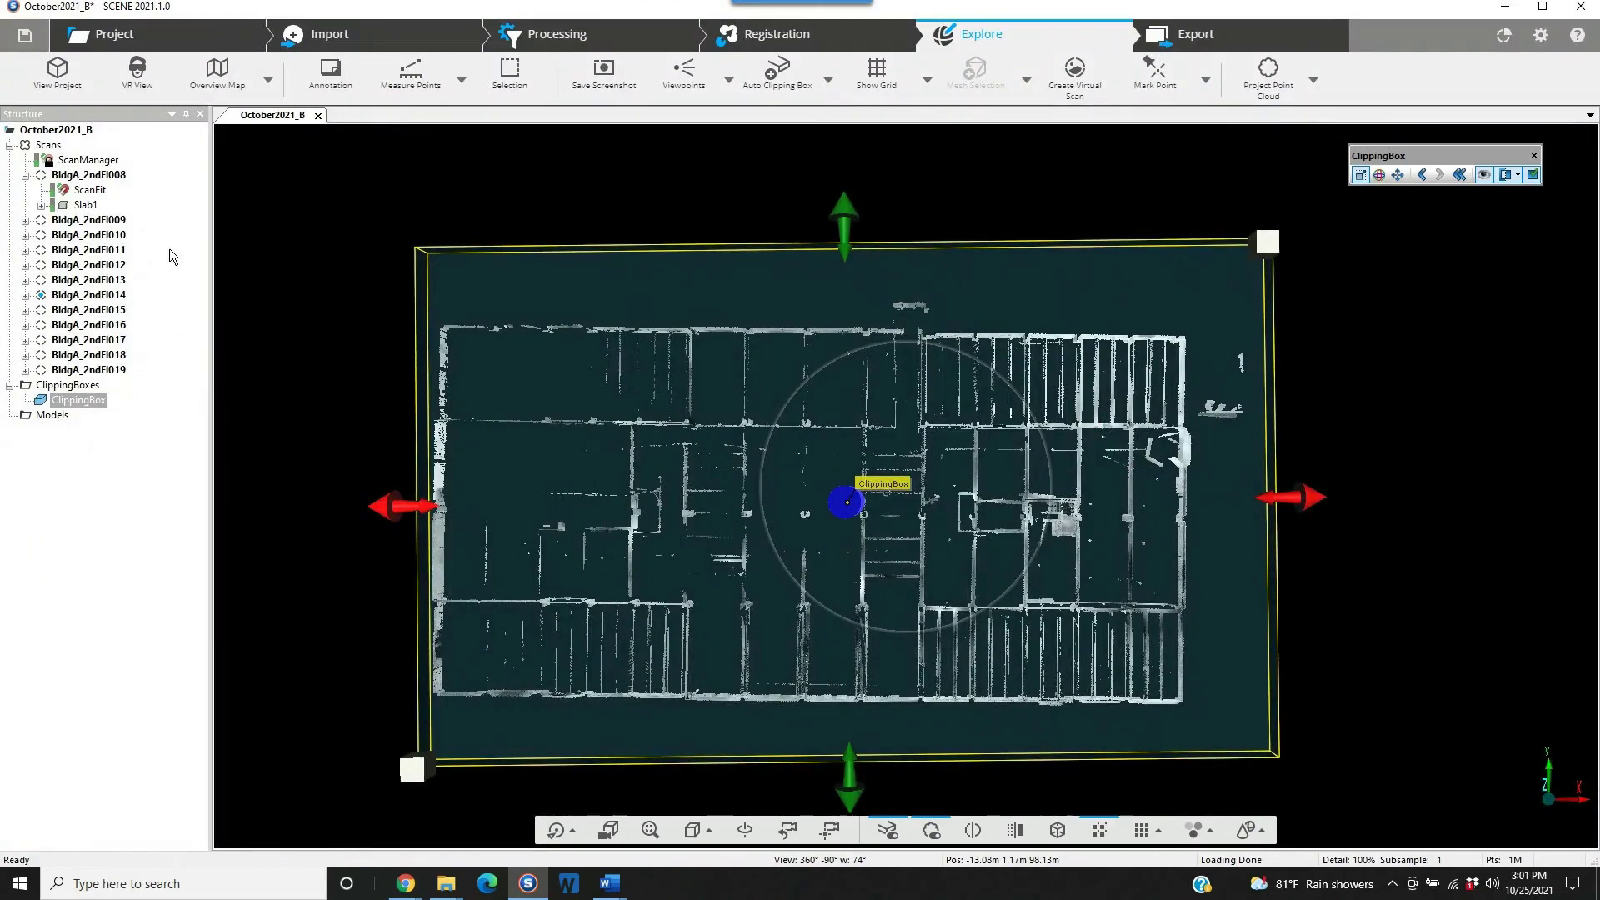
pyautogui.click(267, 81)
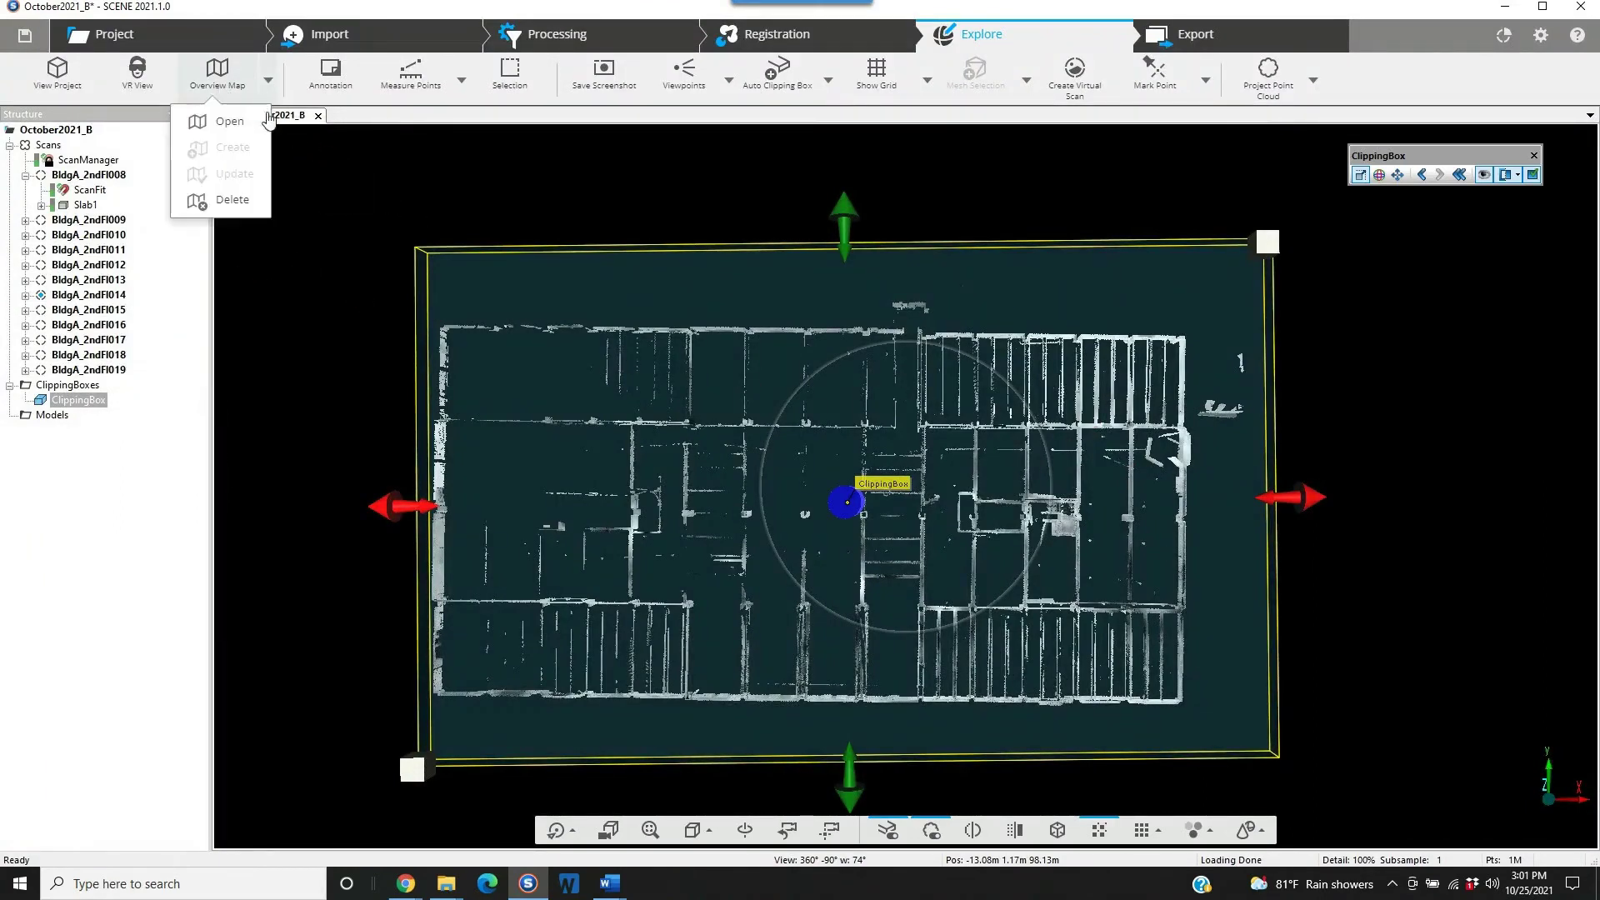
# - Display the overview map with its 12 scan markers in a new October2021_B (Map) tab
pyautogui.click(246, 130)
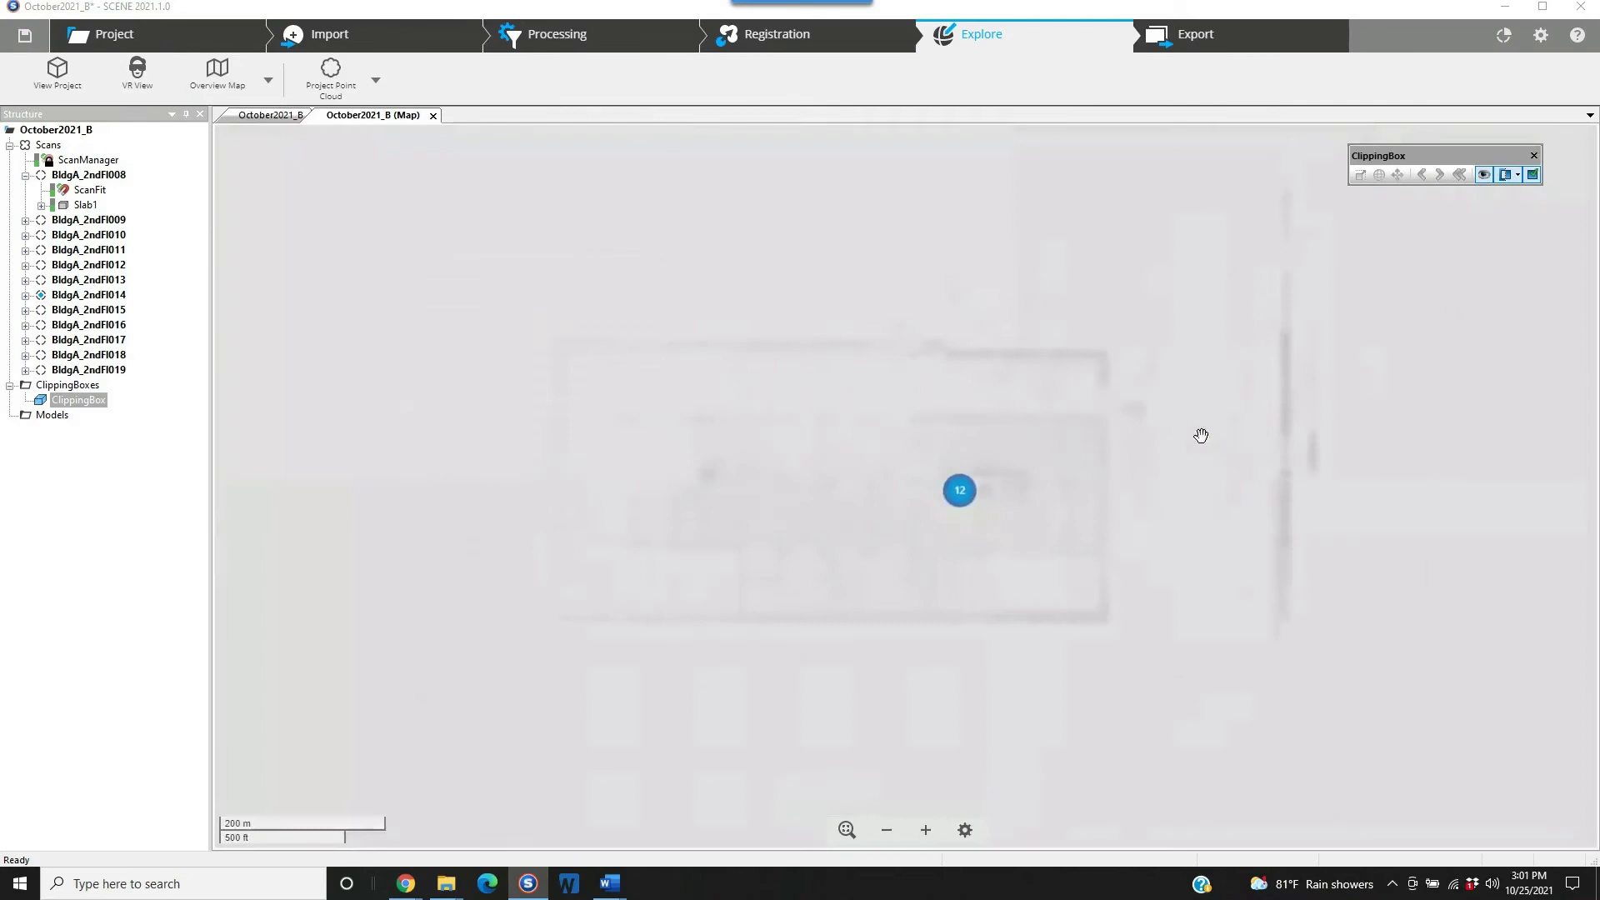